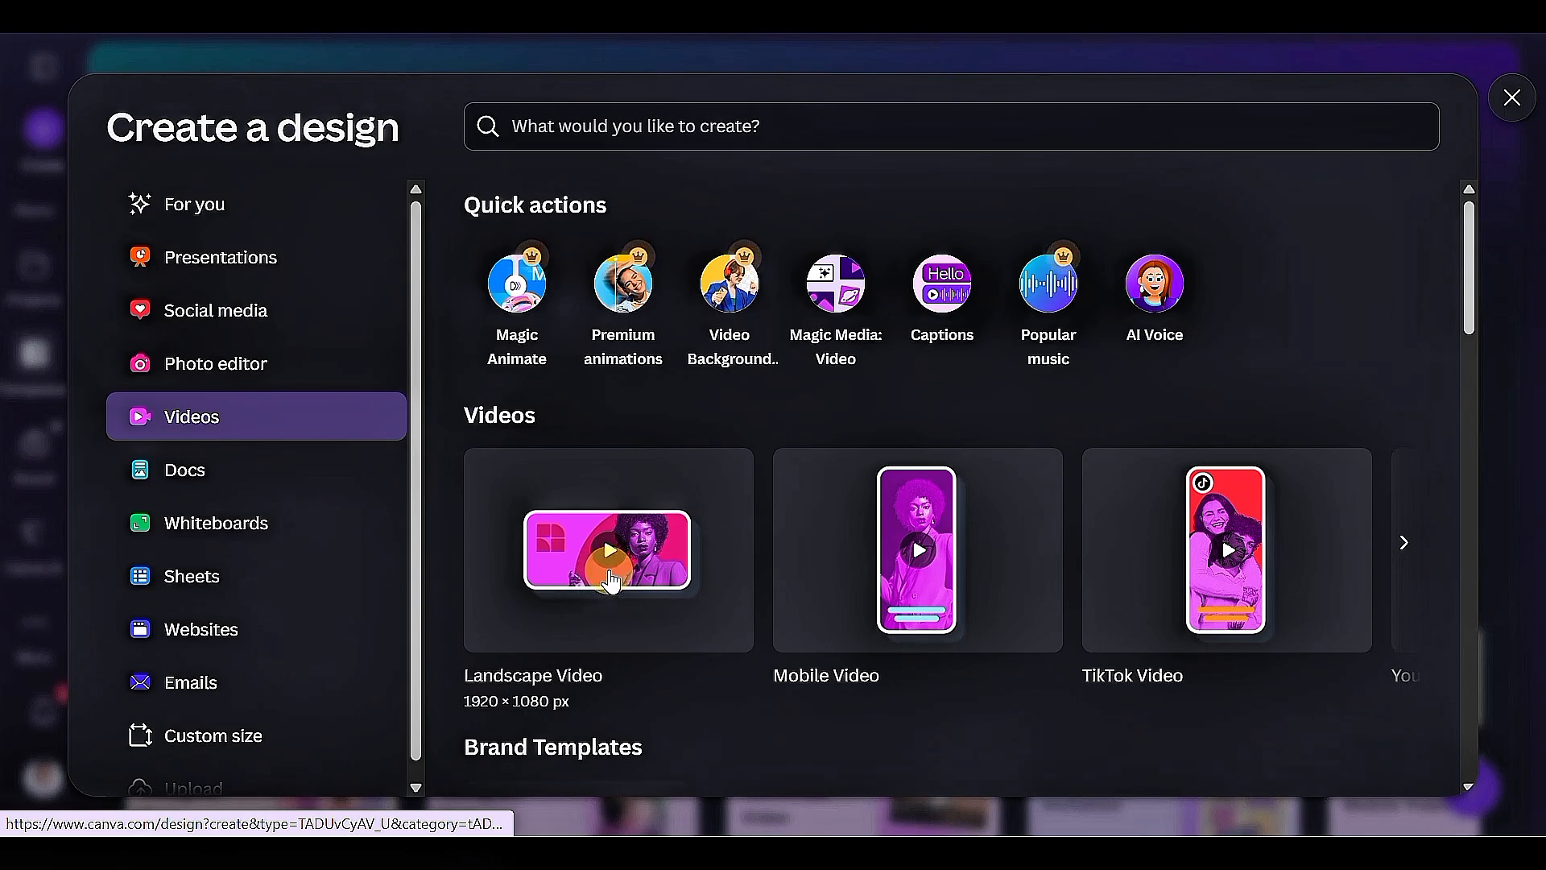
Create a 1920 × 1080 px landscape video design and add a blank clip to its timeline.
click(610, 580)
click(1183, 293)
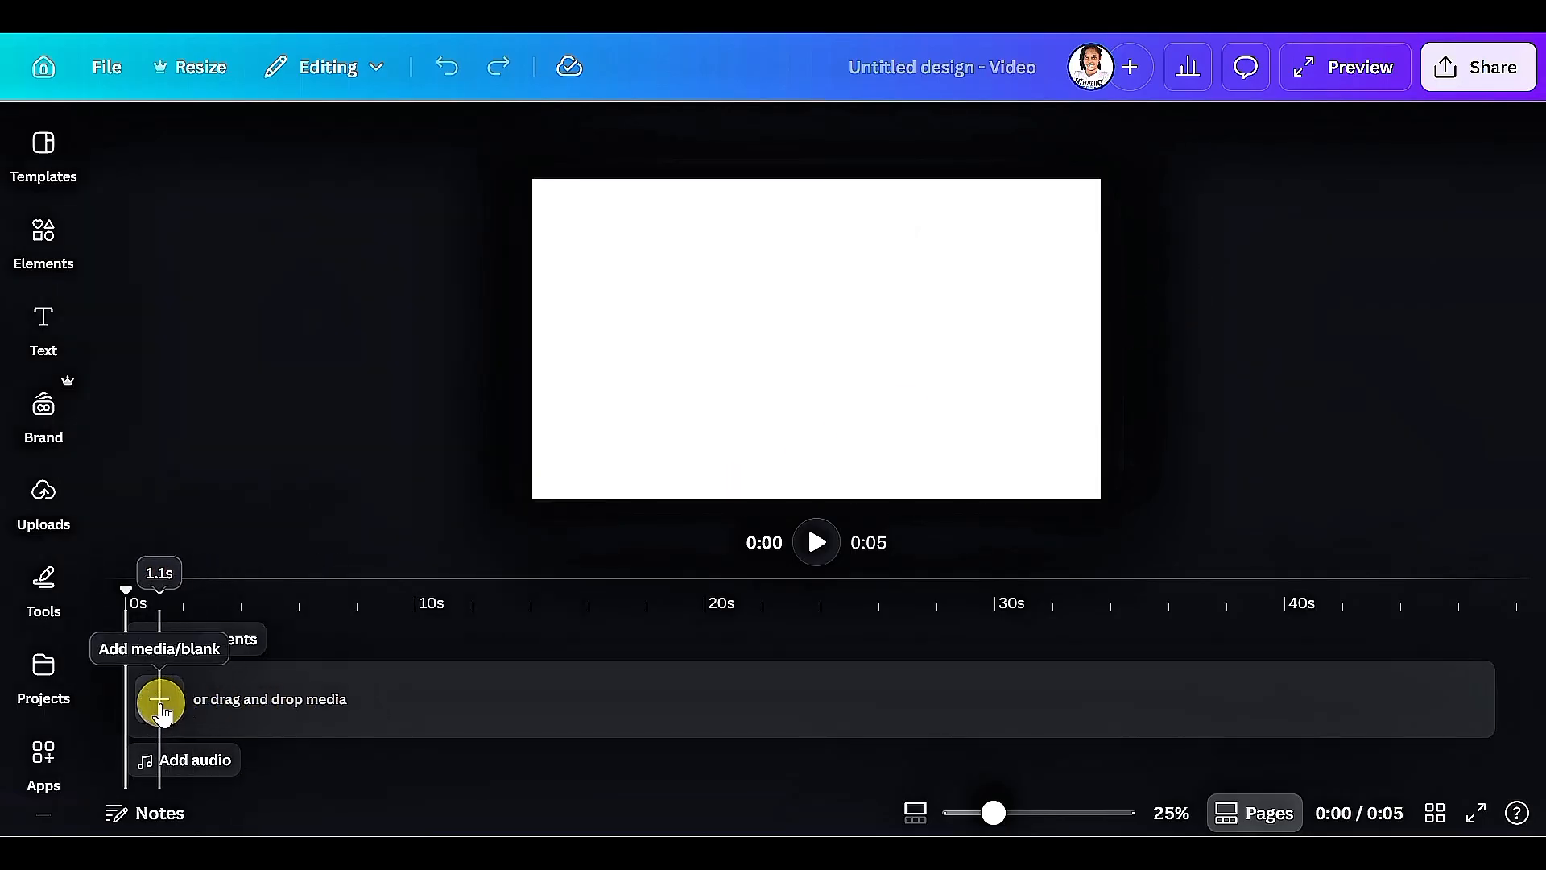
click(160, 701)
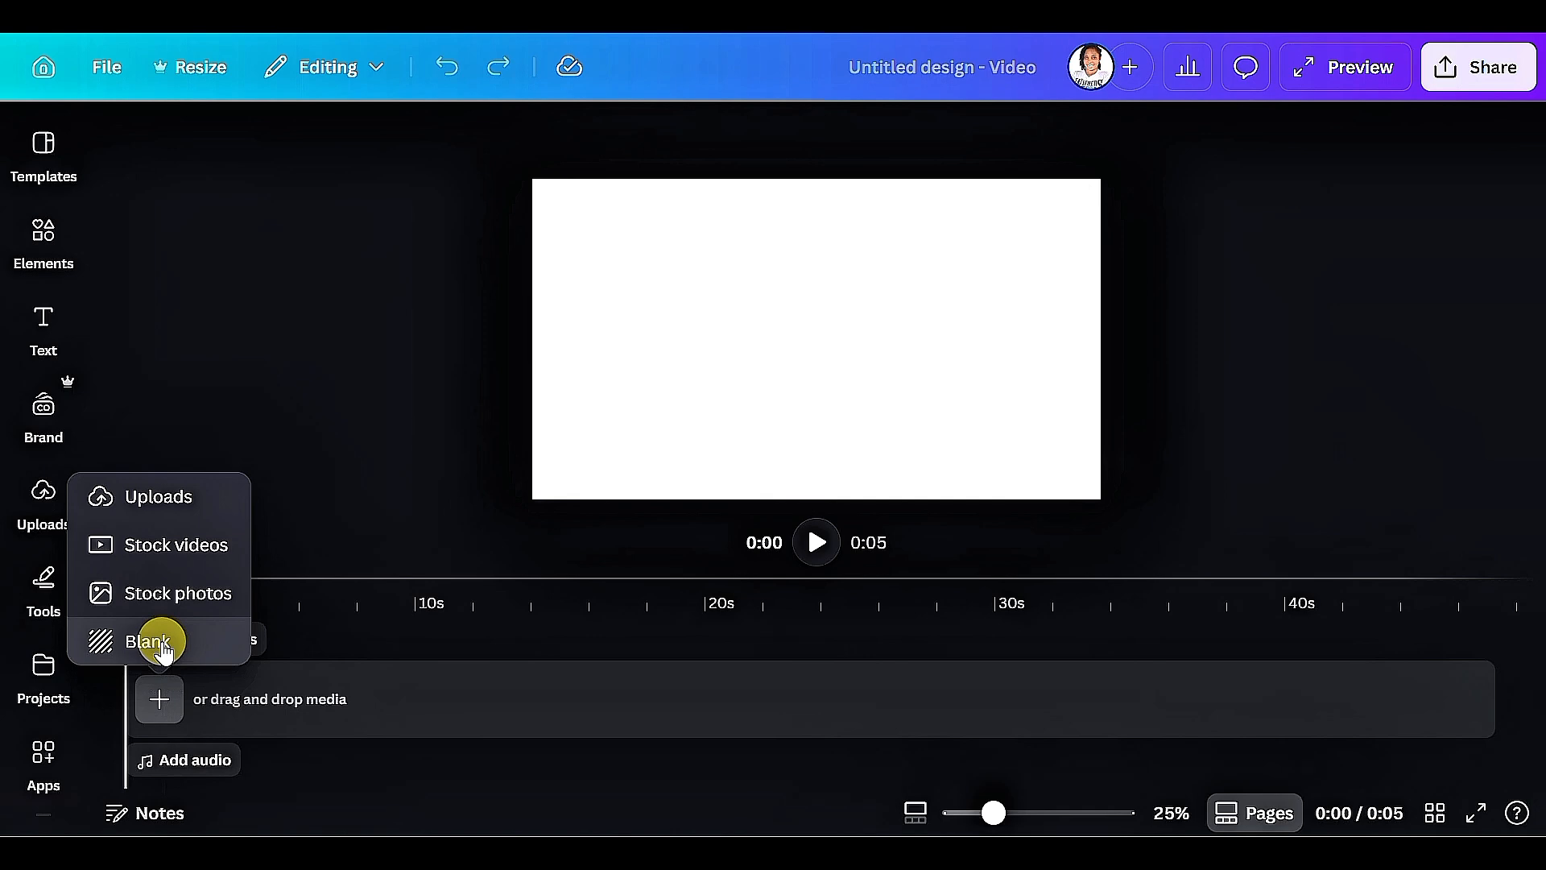
click(159, 644)
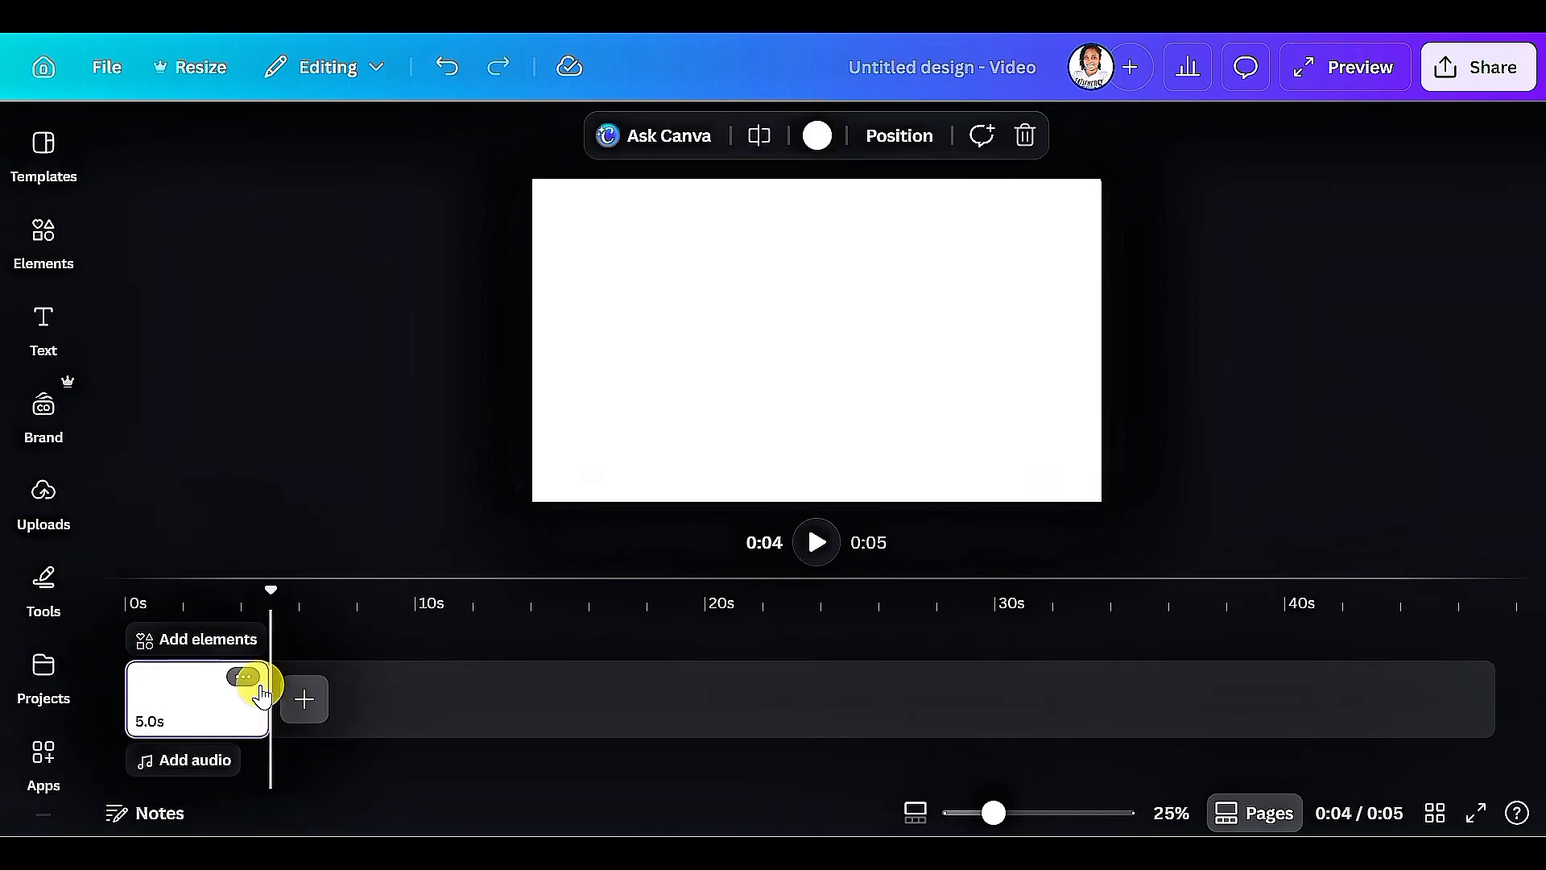
Stretch the blank clip to about 16.7 seconds, colour its background black and return the playhead to the start.
click(260, 686)
drag(263, 688, 609, 681)
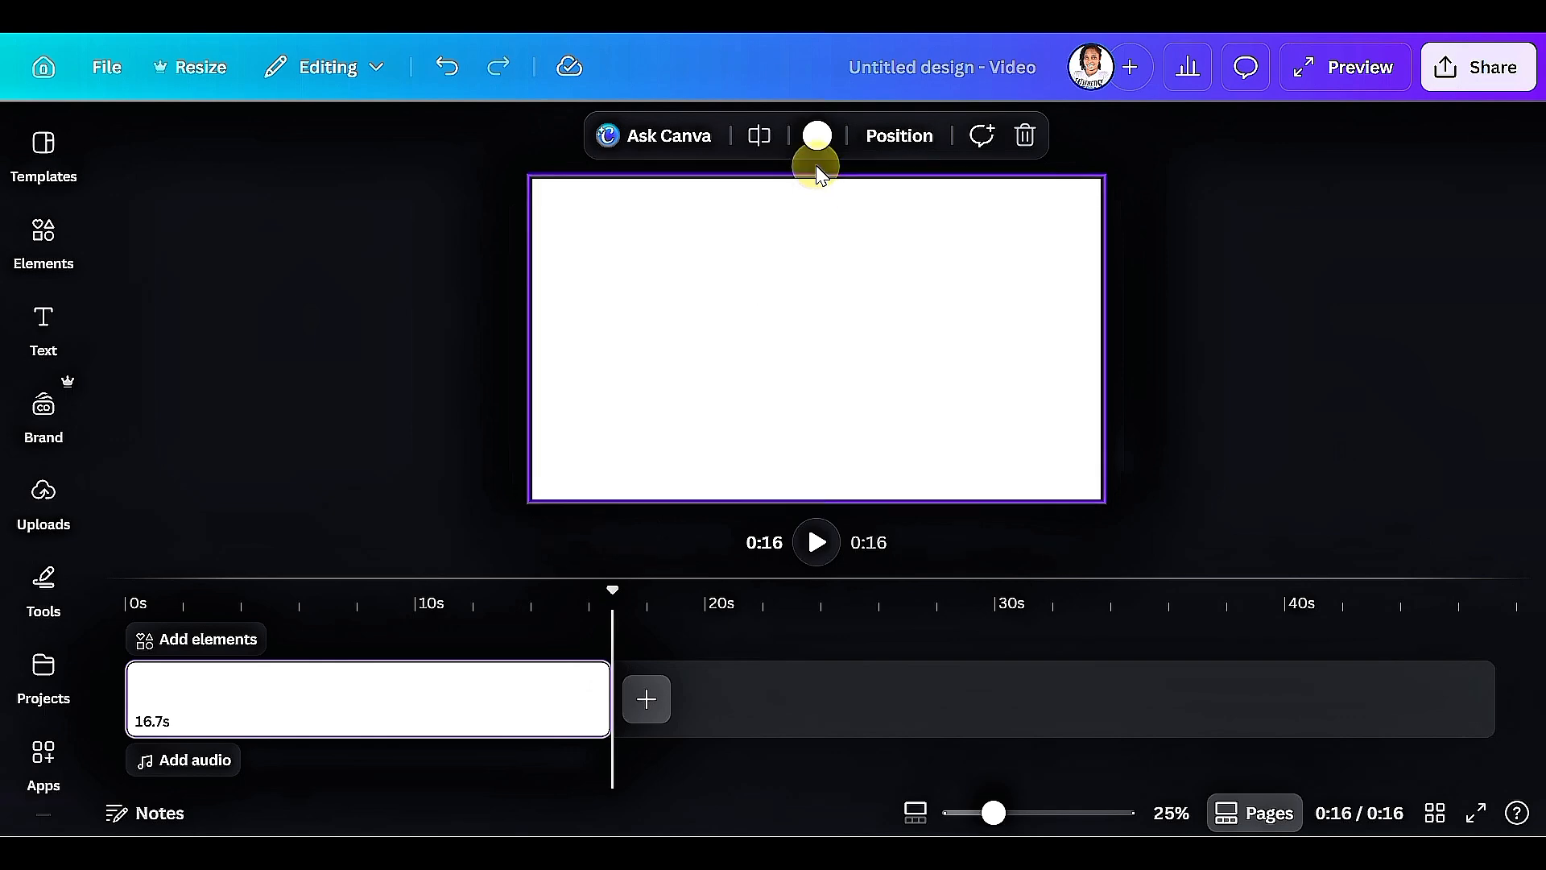
click(817, 136)
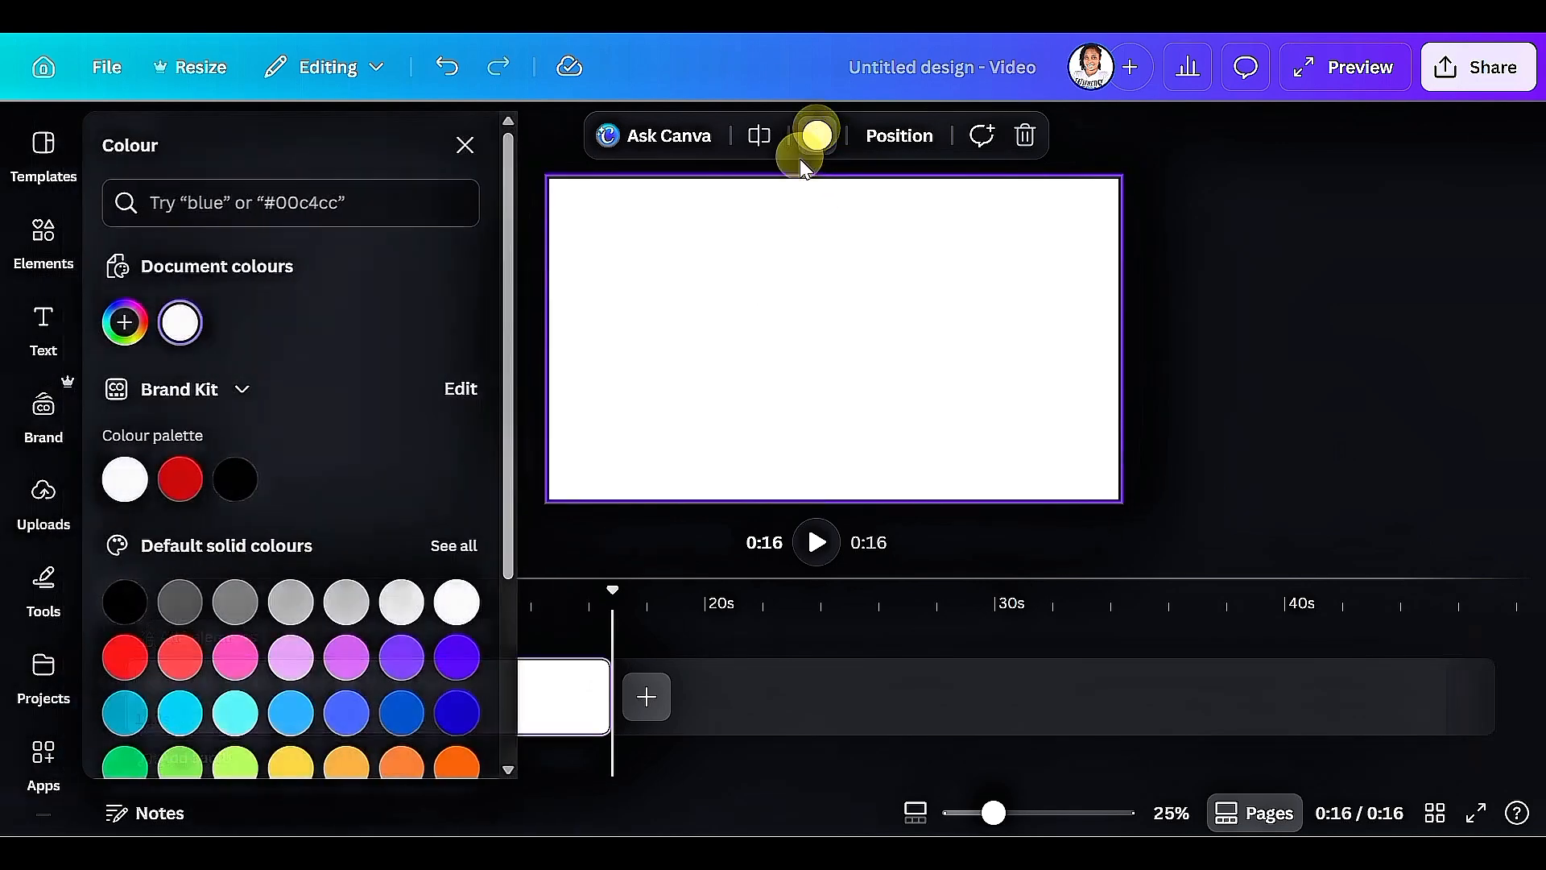
click(239, 479)
click(773, 516)
drag(611, 583, 124, 551)
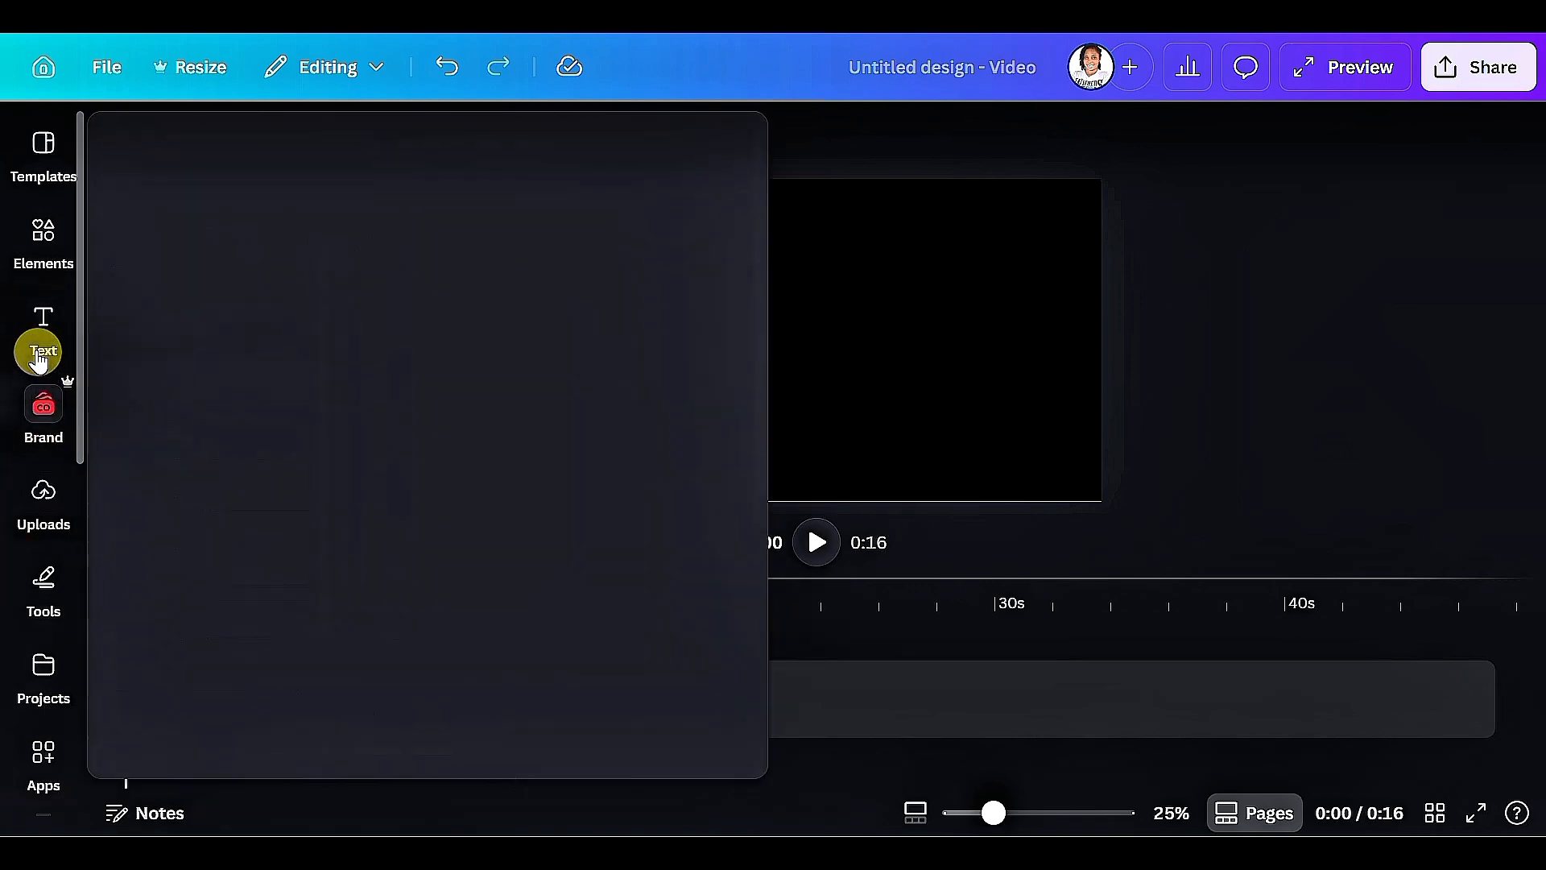
Add the recently used mountain lake photo and move it onto the elements track above the black clip.
click(42, 249)
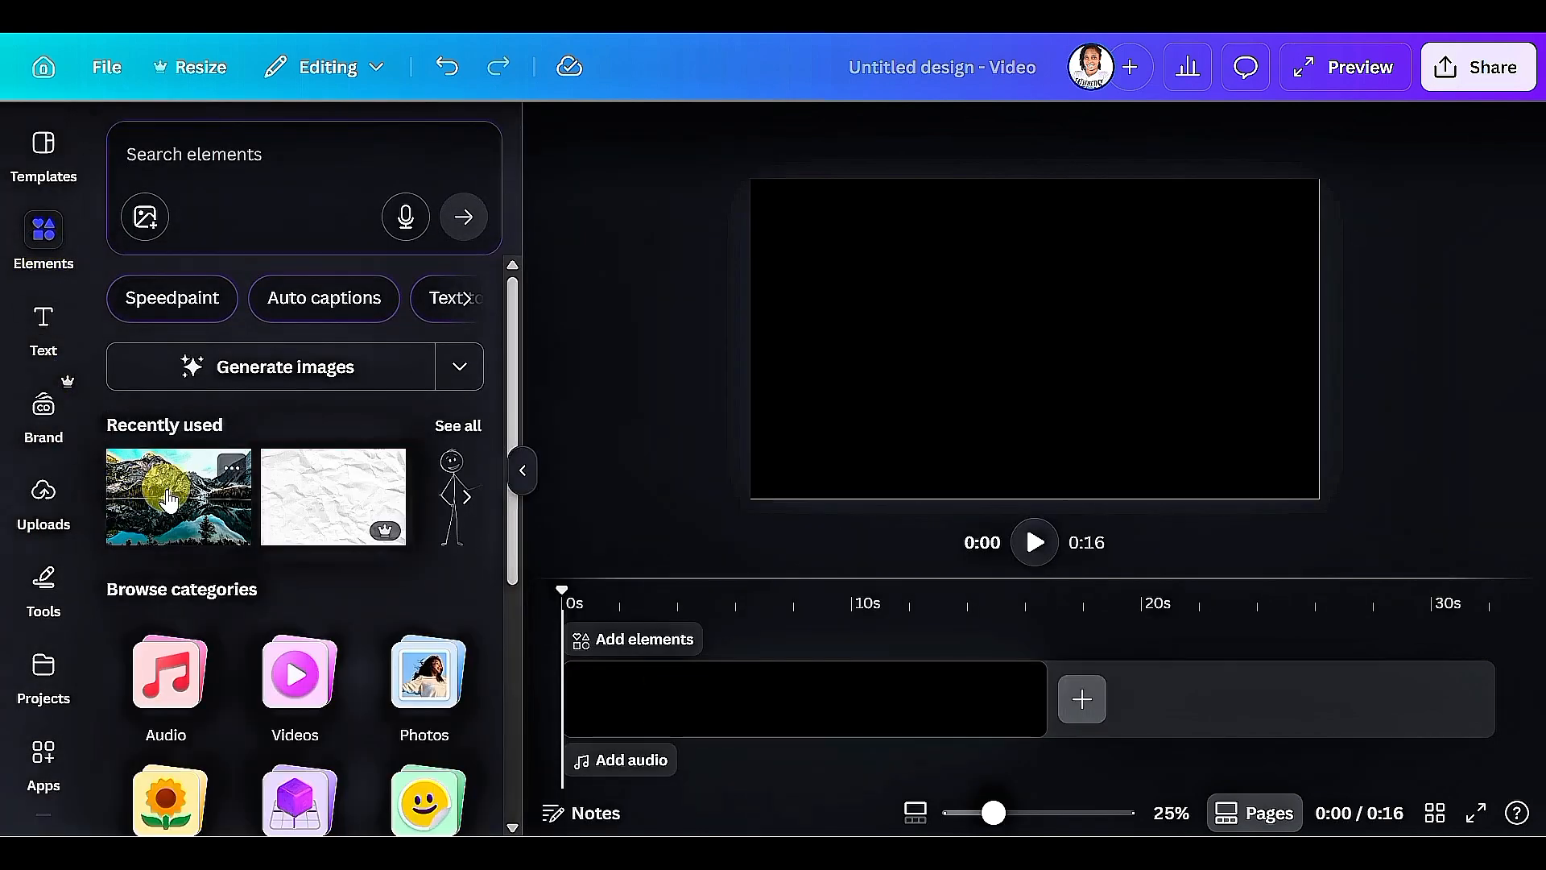
click(168, 500)
click(623, 719)
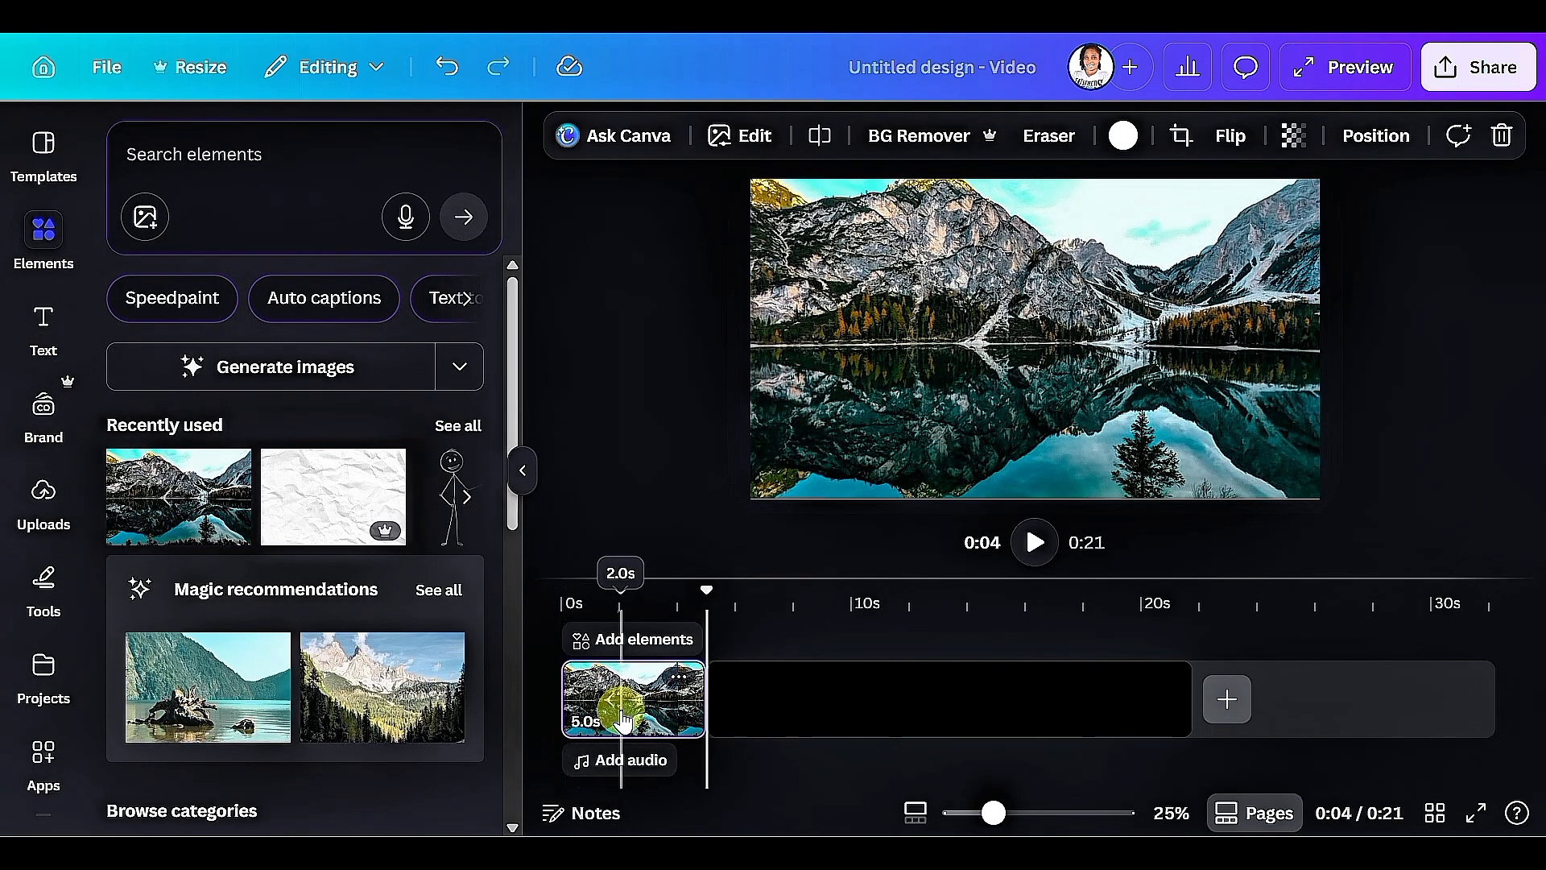
drag(622, 714, 630, 632)
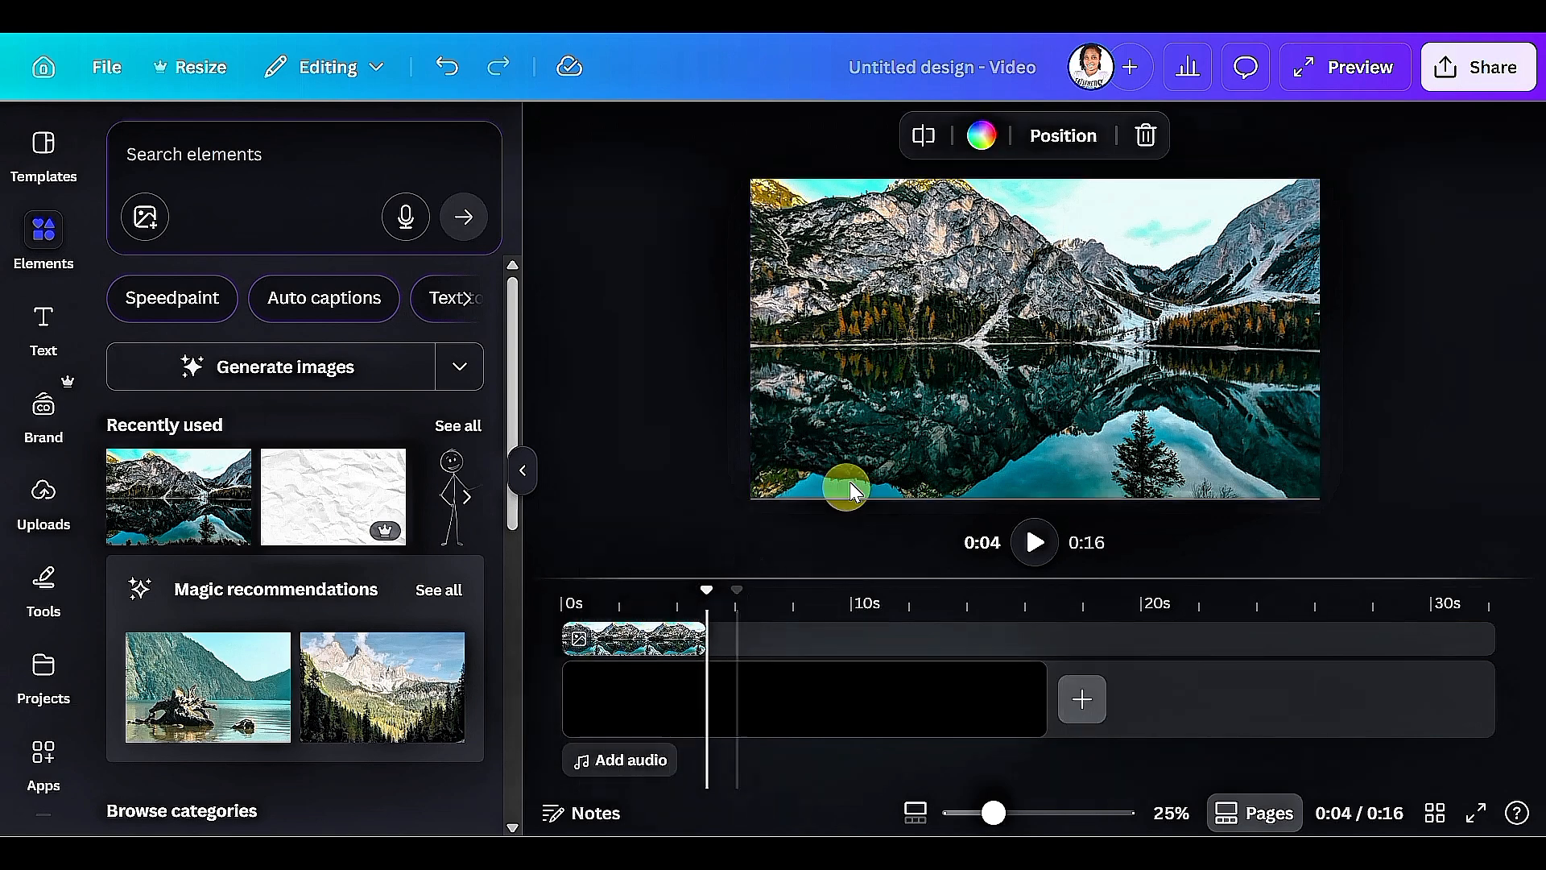
click(914, 405)
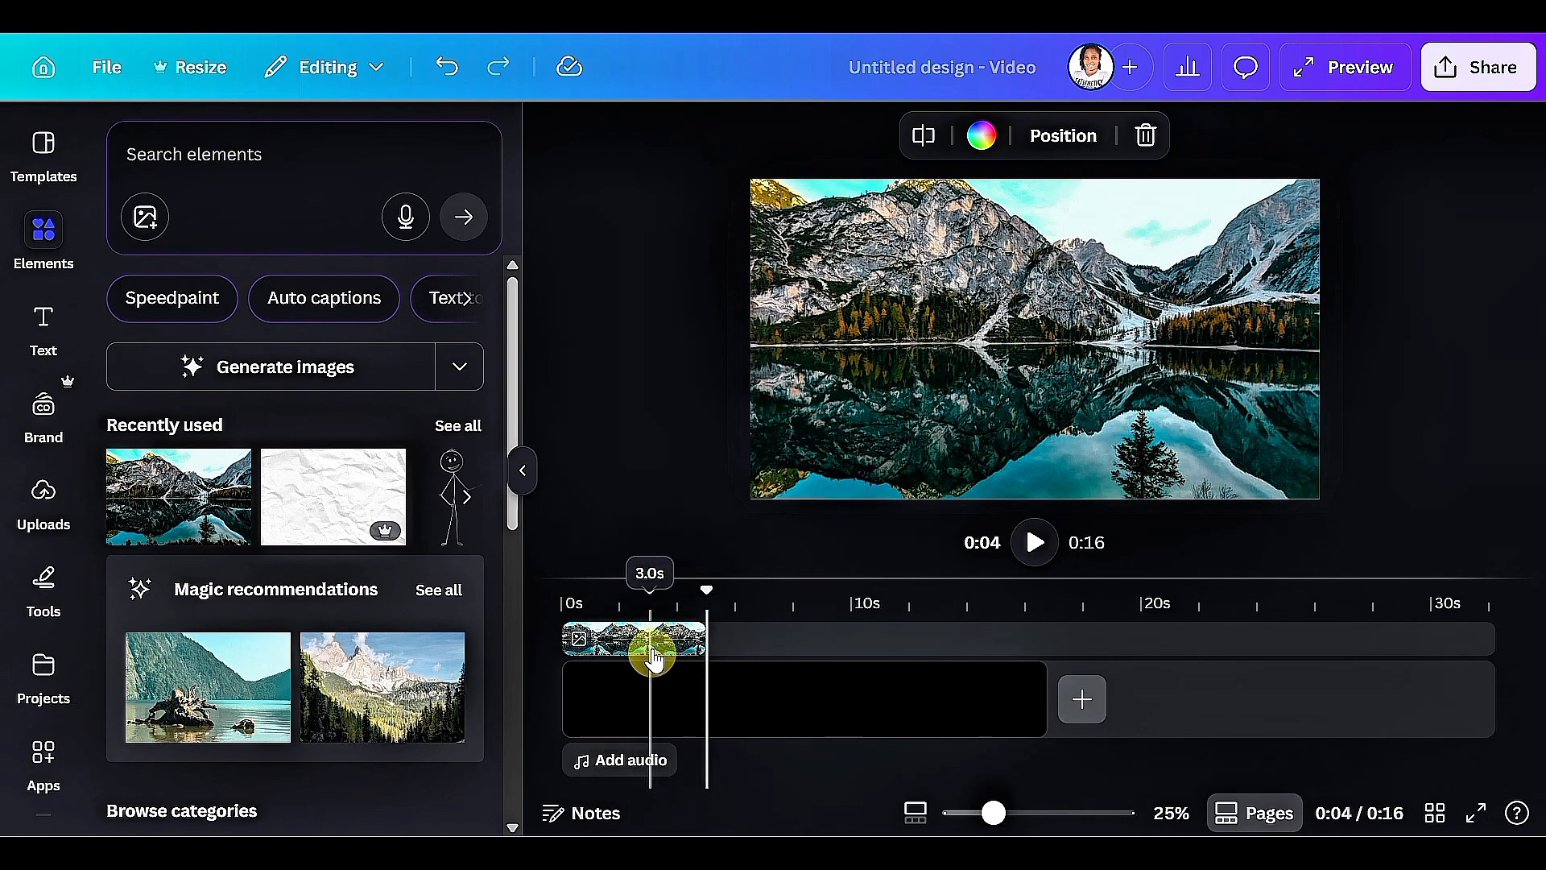
Set the mountain lake photo's transparency to 10.
click(654, 641)
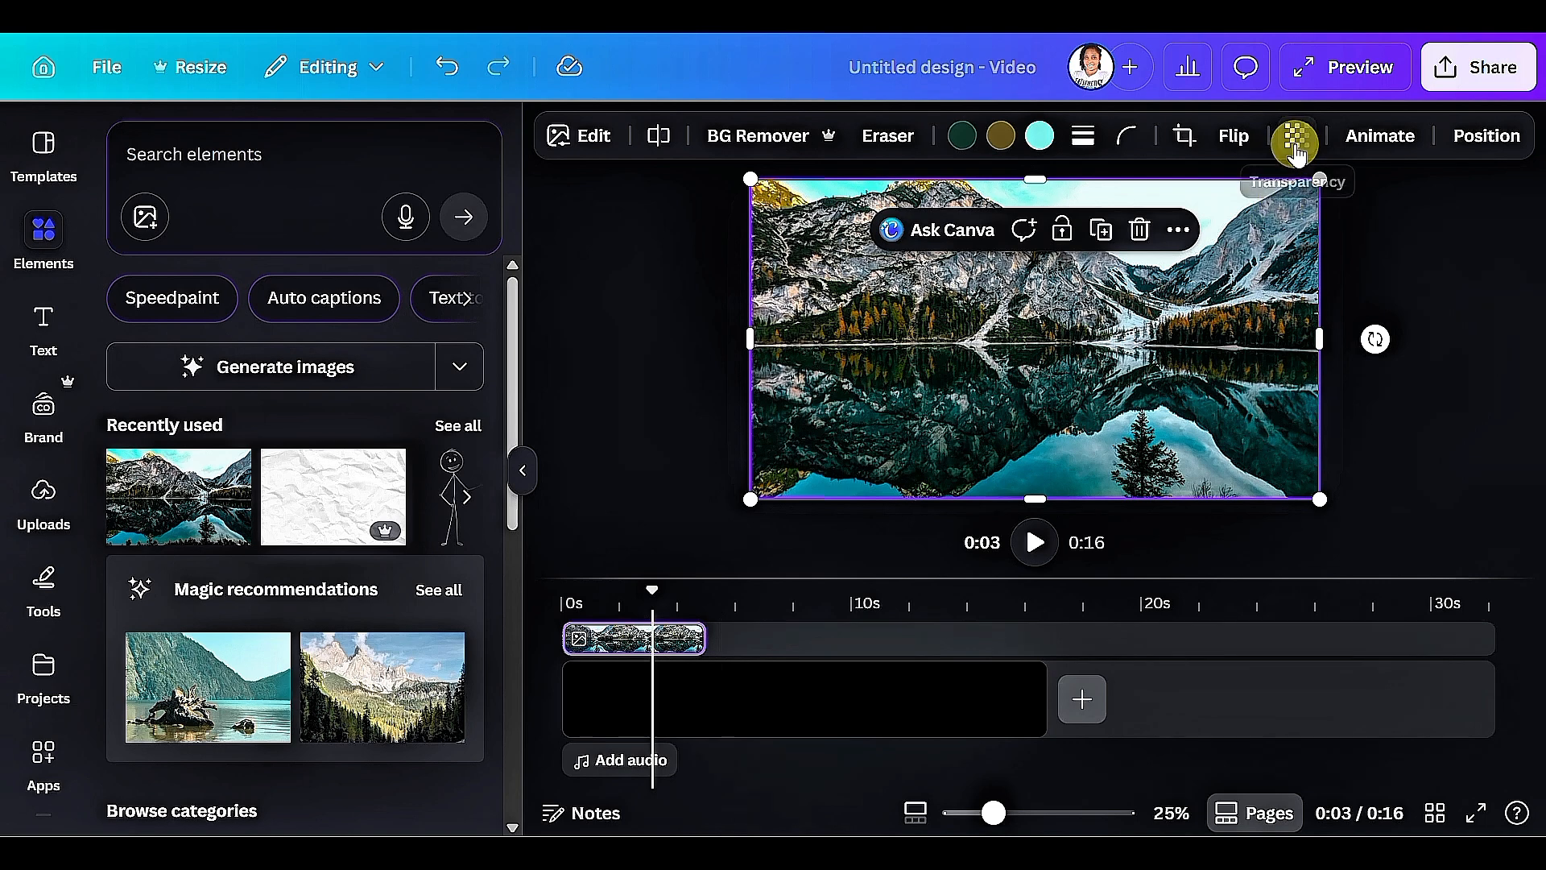
click(1295, 136)
click(1192, 235)
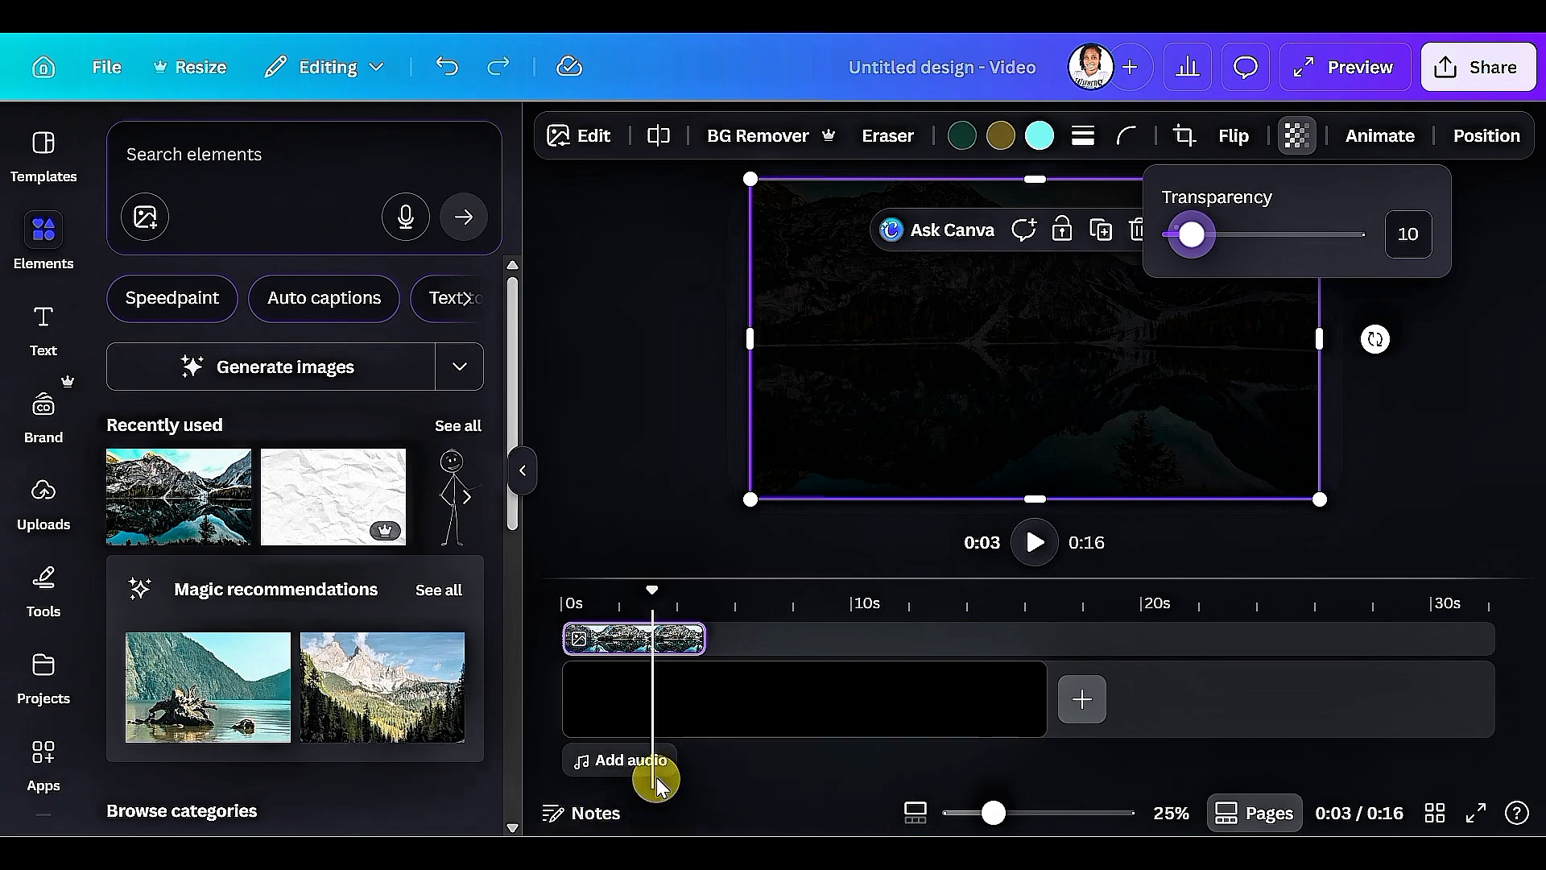
Add the uploaded See Me .mp3 audio starting at 0 seconds and slip it back to the beginning of the song.
click(47, 507)
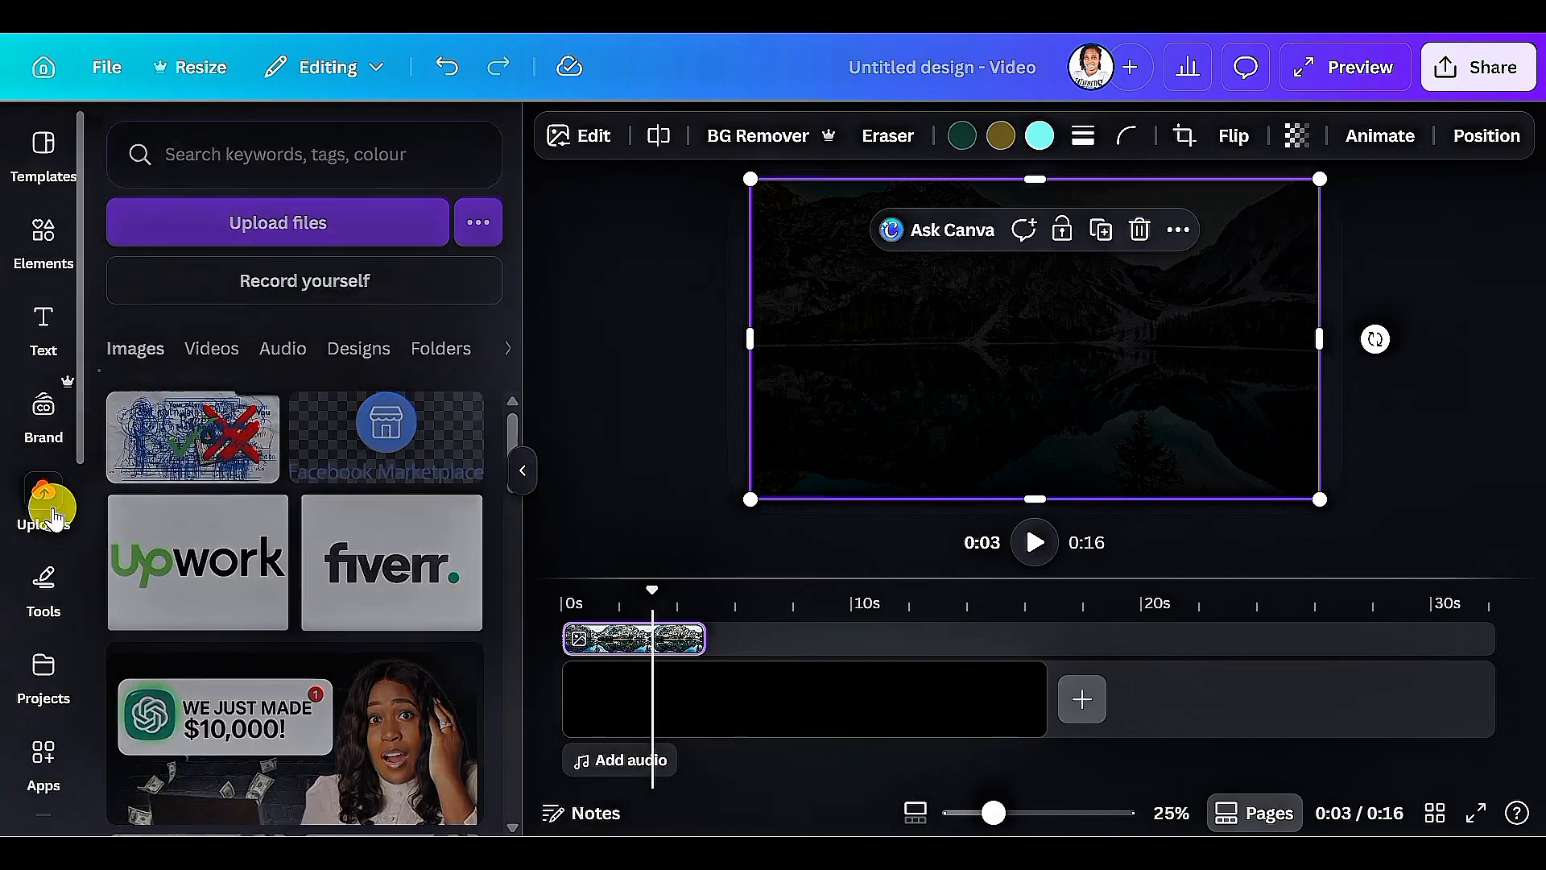
click(278, 350)
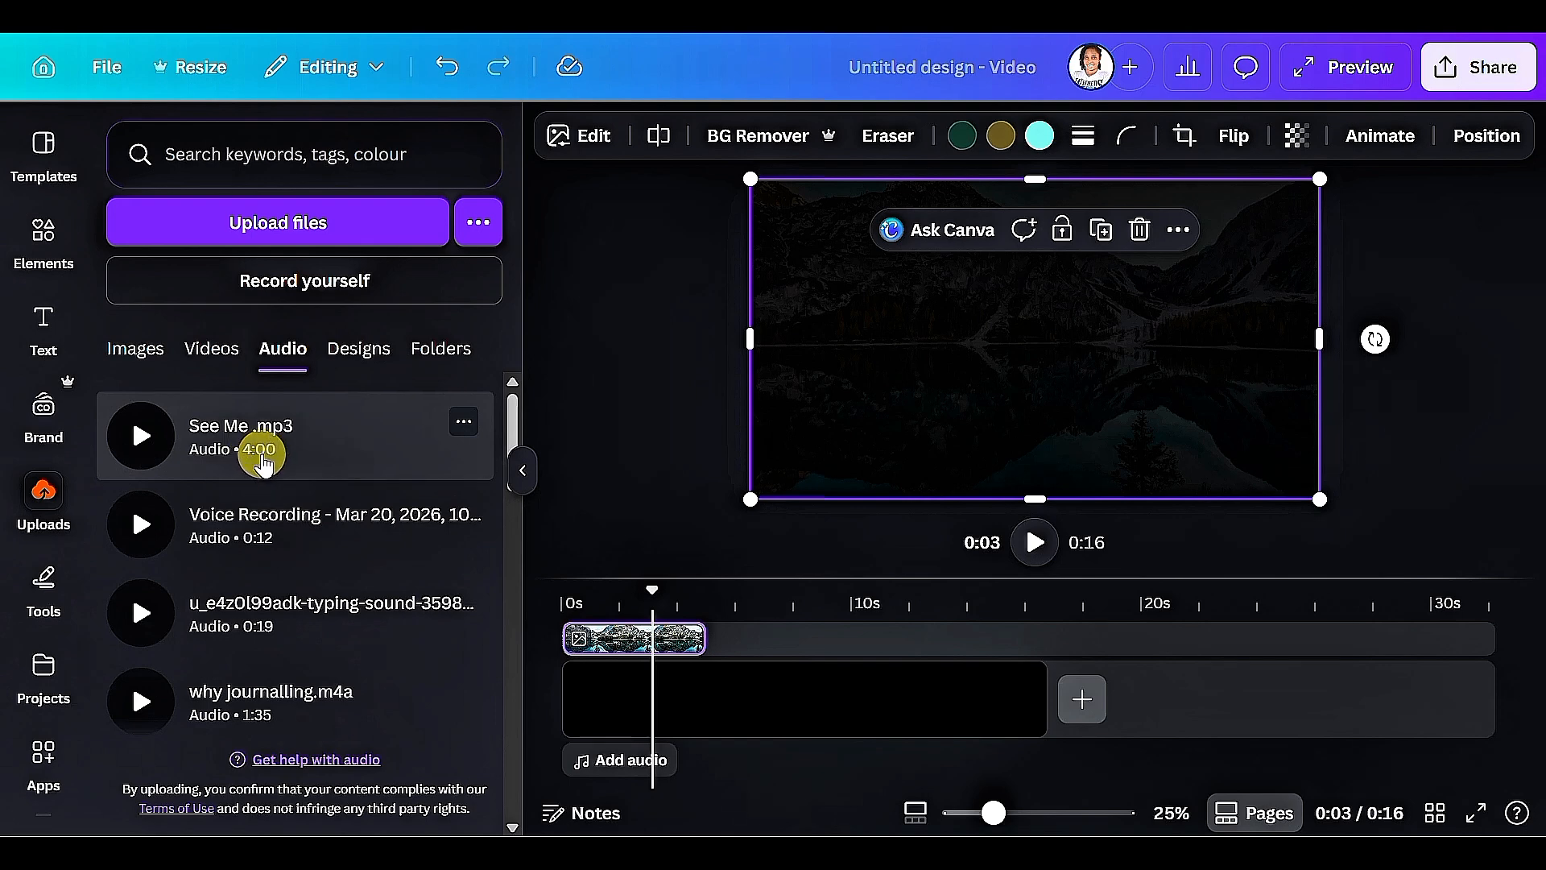
click(231, 447)
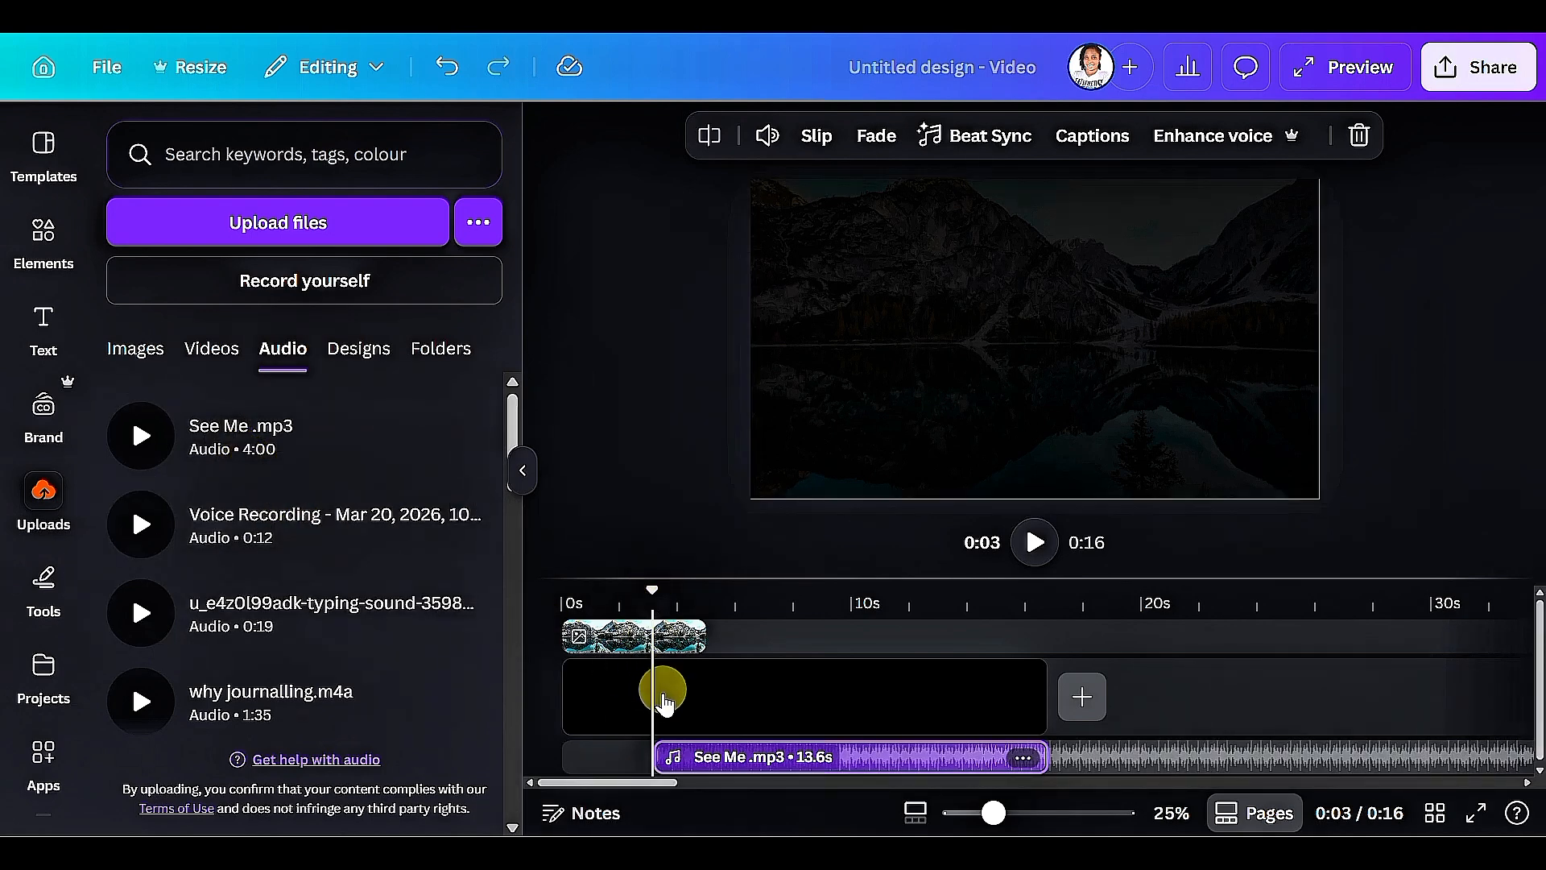
drag(706, 773, 605, 765)
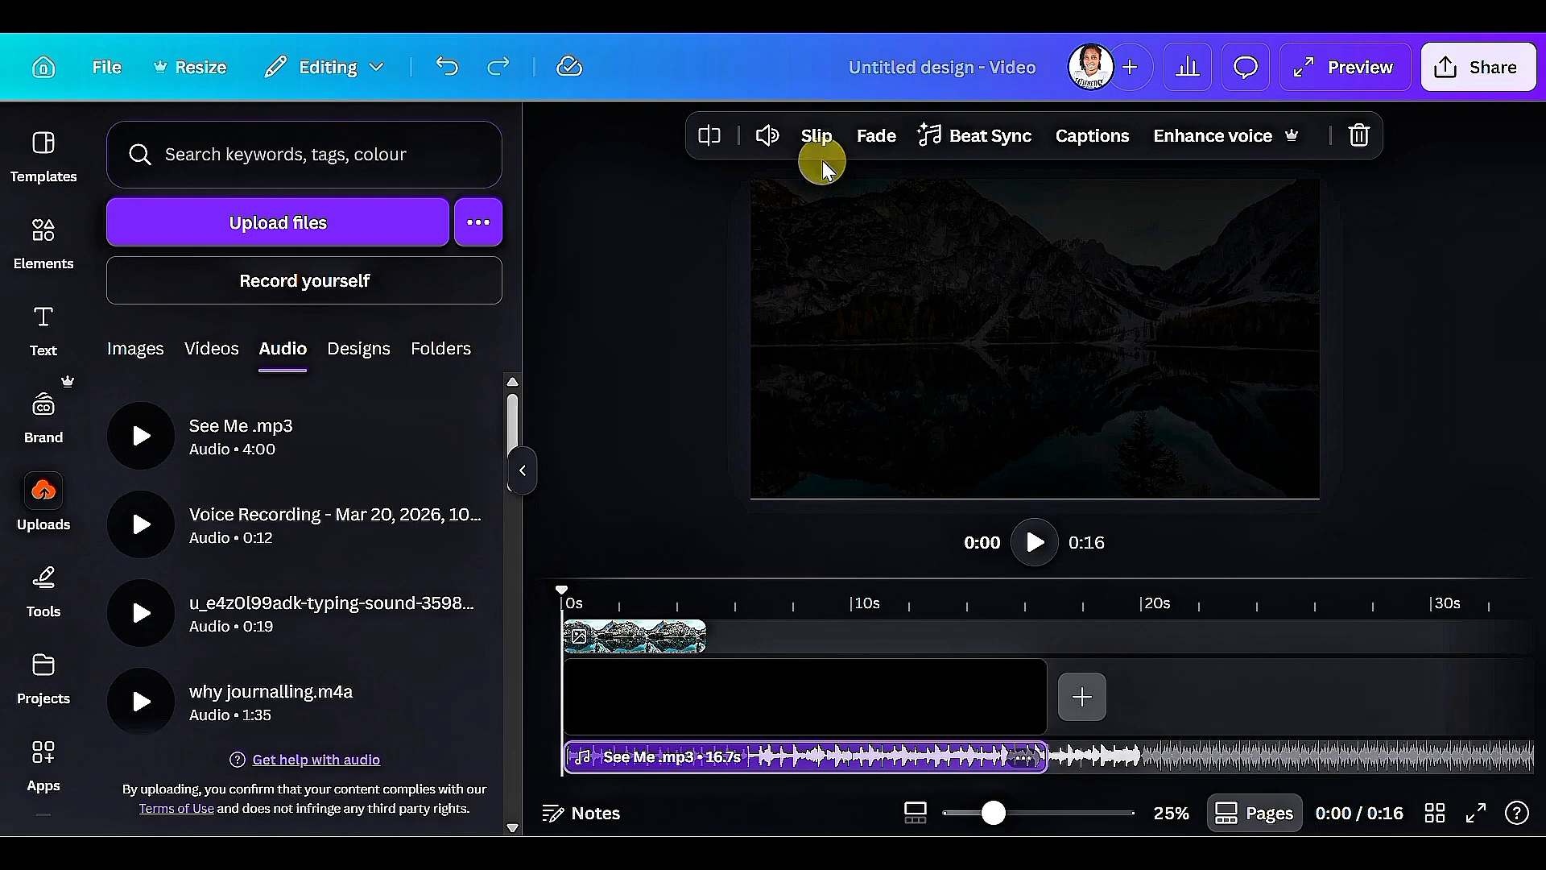
click(817, 138)
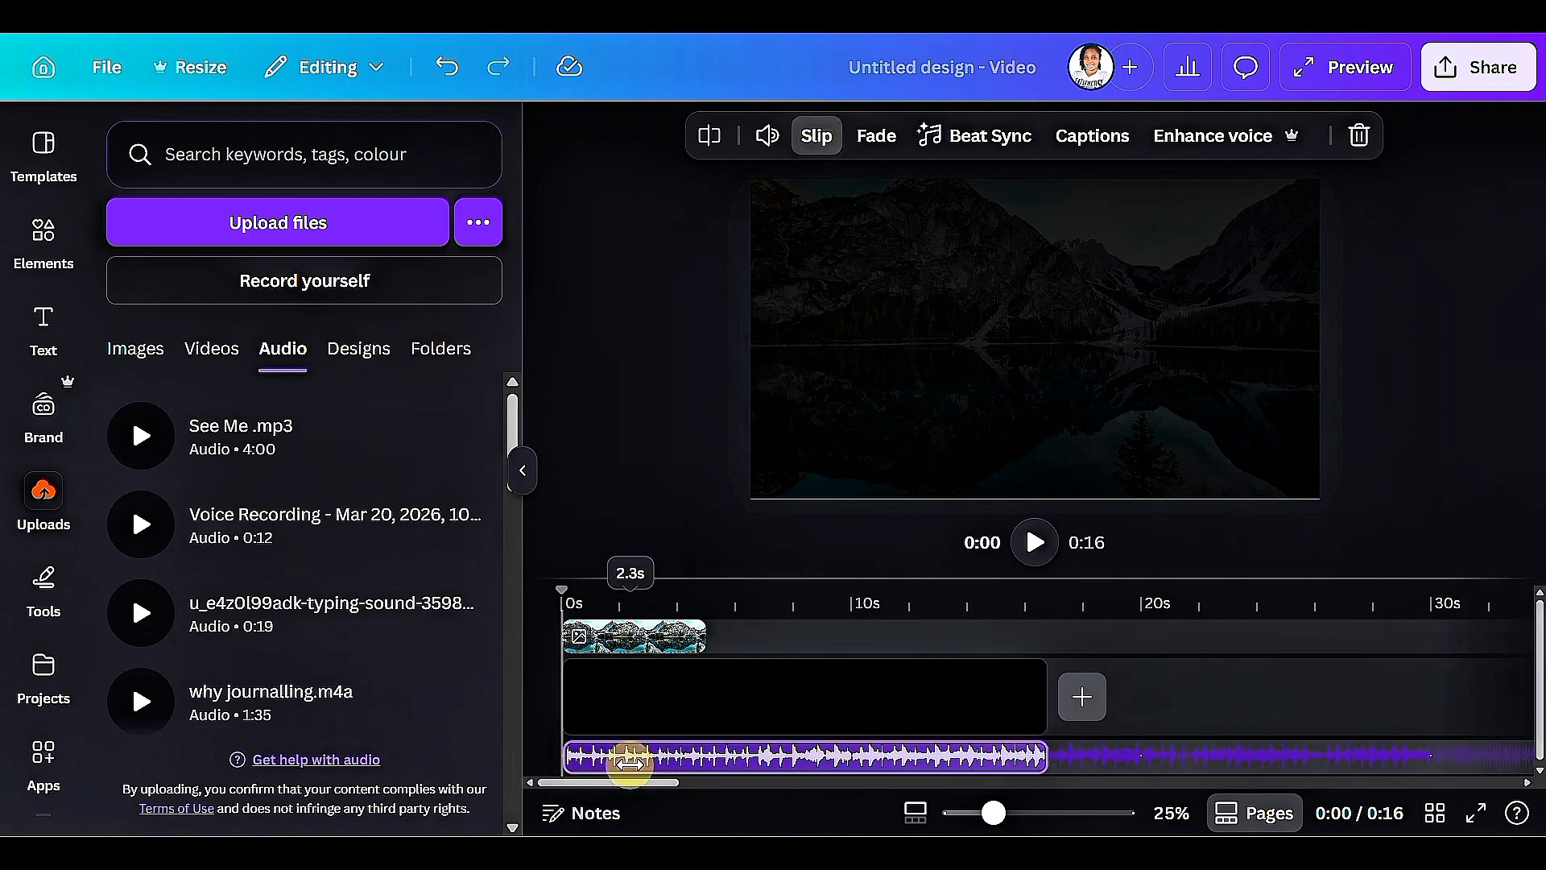
drag(630, 760, 721, 757)
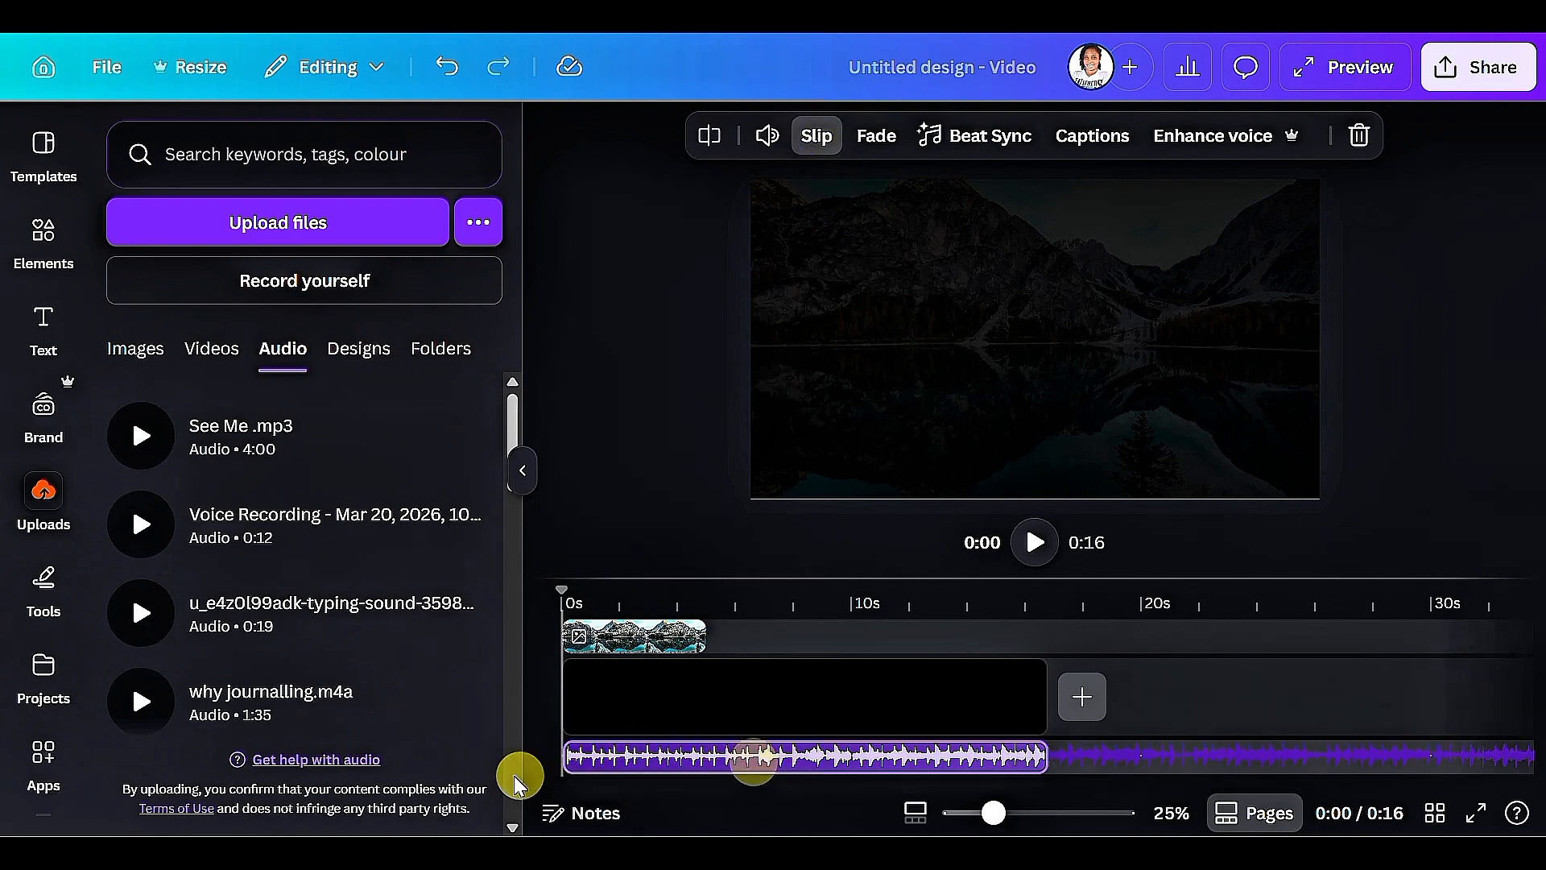
Extend the black clip to 4:00 so it covers the full length of the song.
click(751, 721)
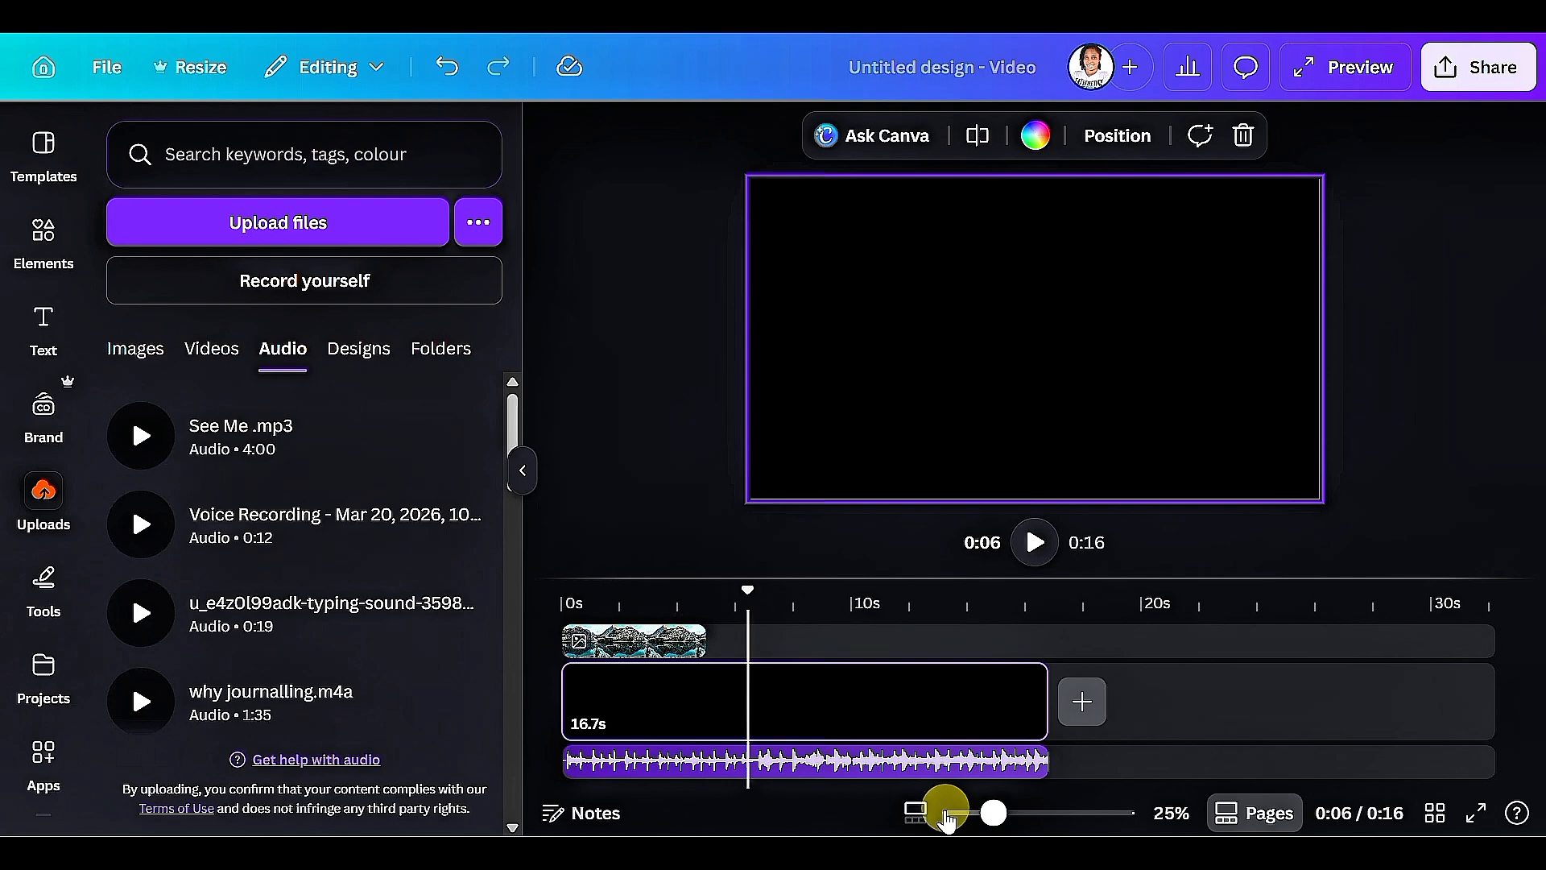
click(916, 809)
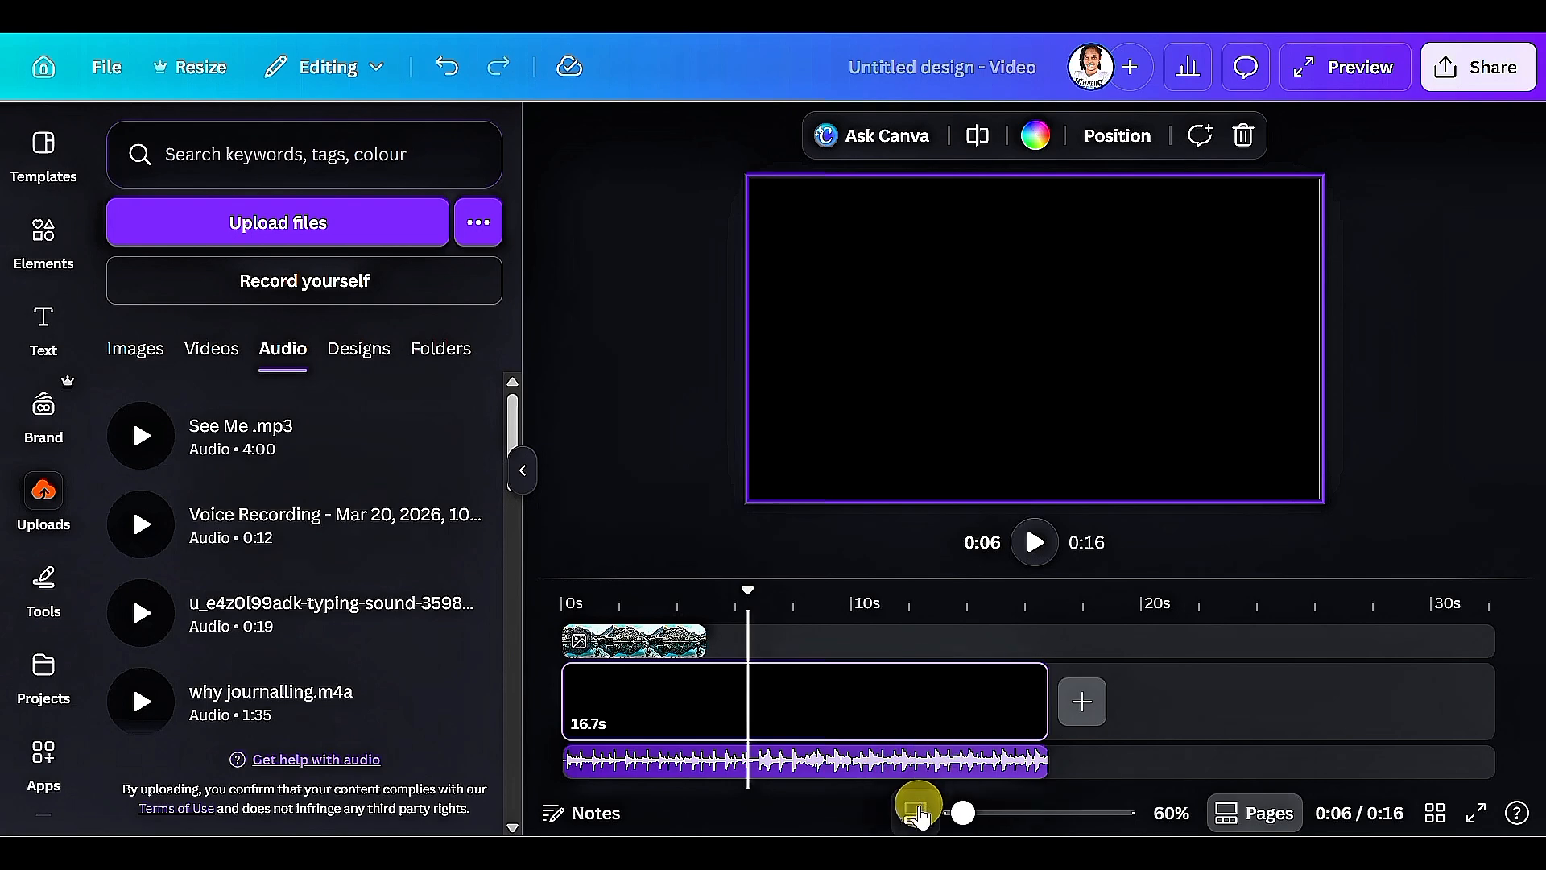
drag(958, 817, 918, 817)
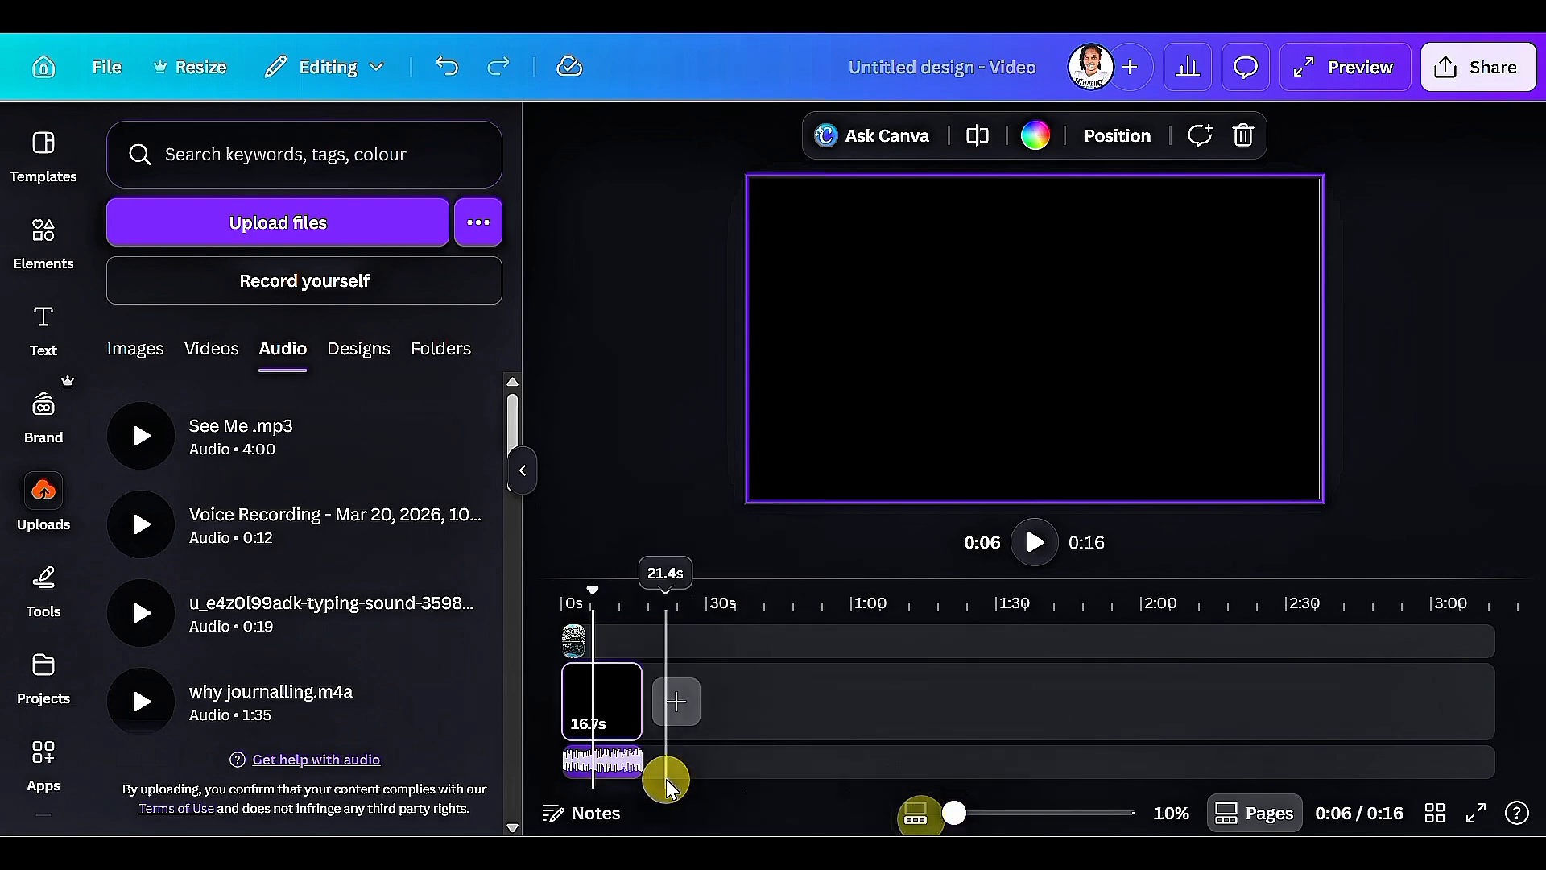
click(642, 724)
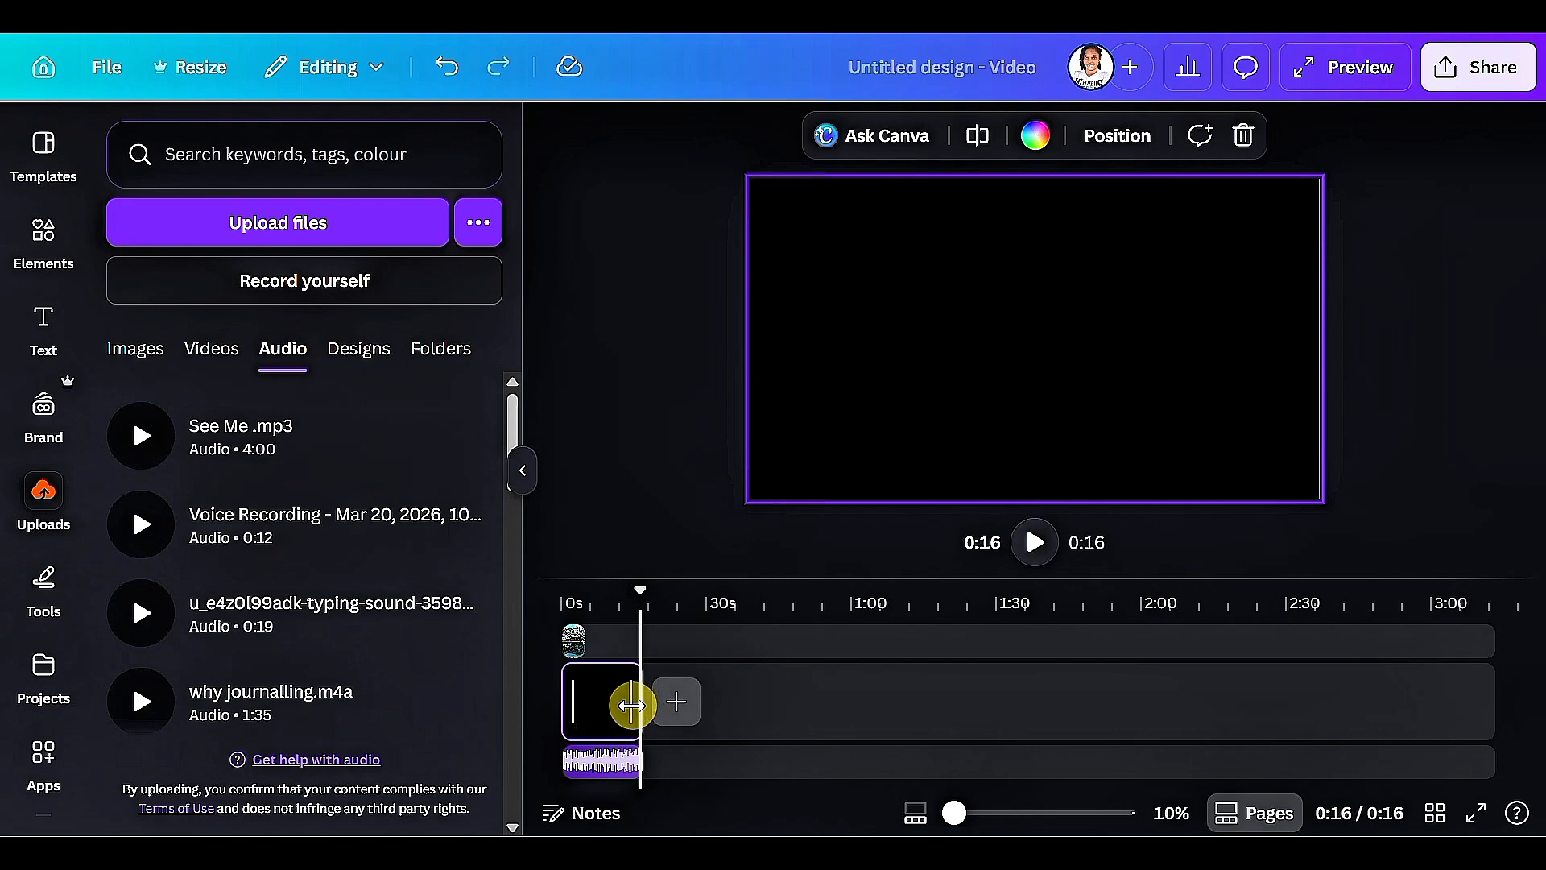
drag(632, 705, 983, 714)
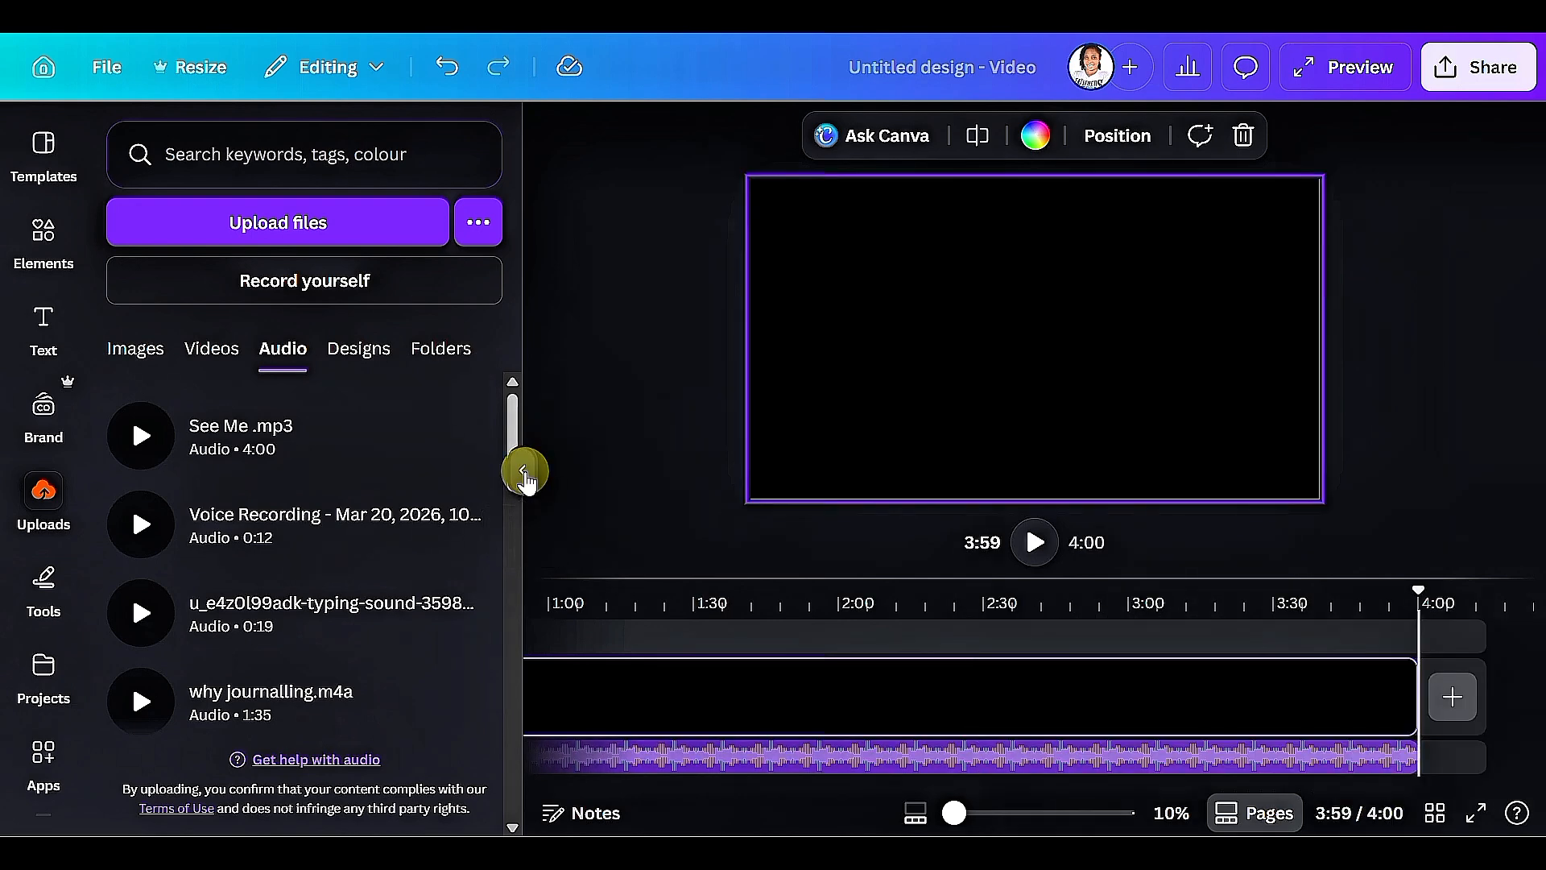
Extend the mountain lake photo across the whole 4:00 timeline.
click(523, 470)
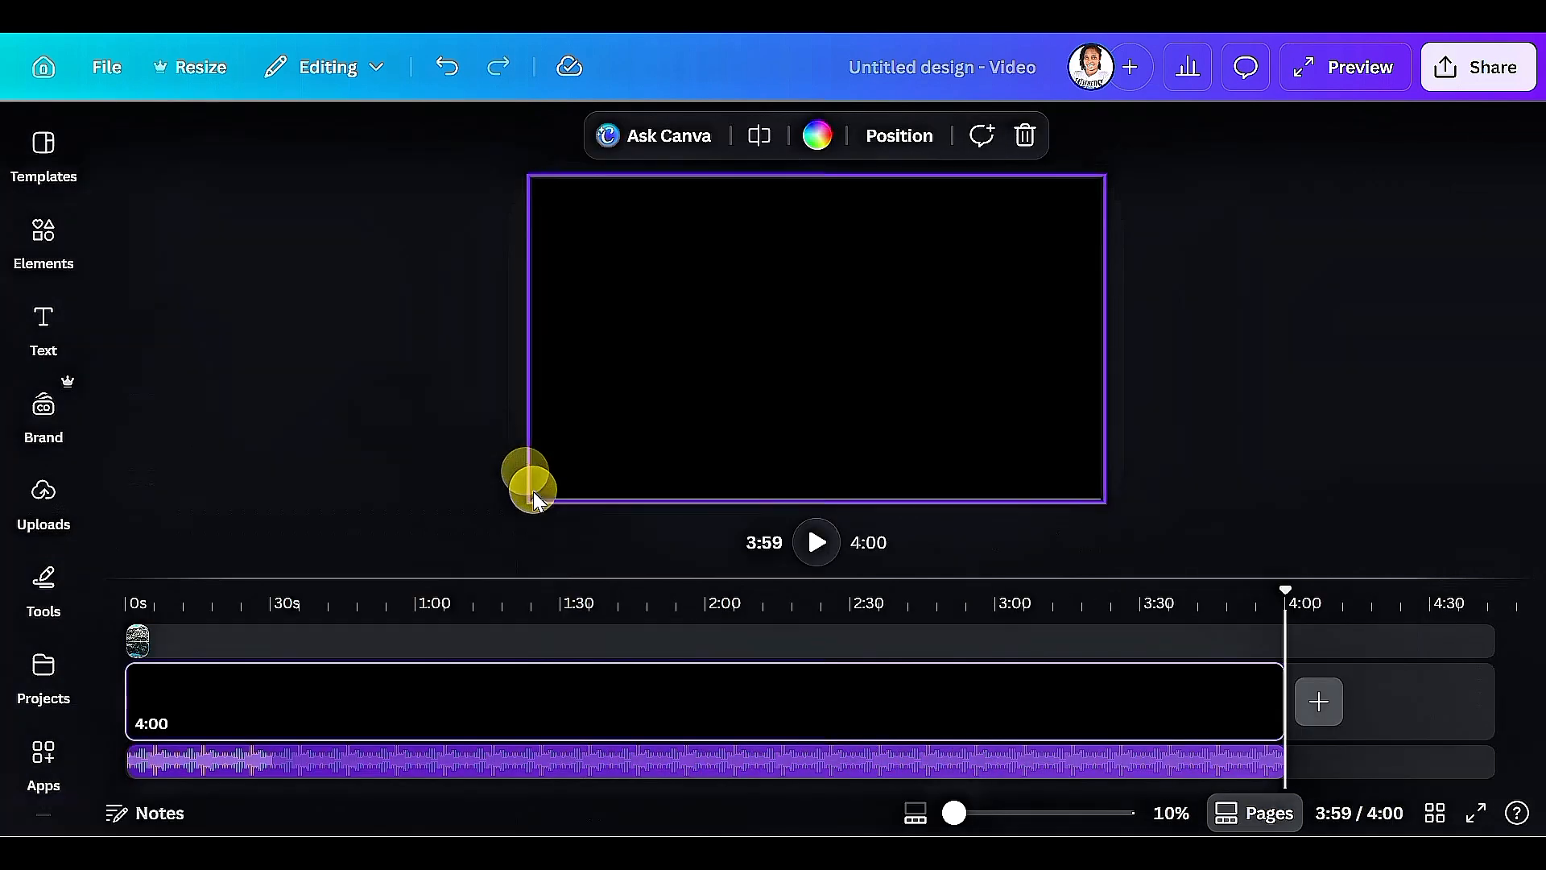
click(141, 640)
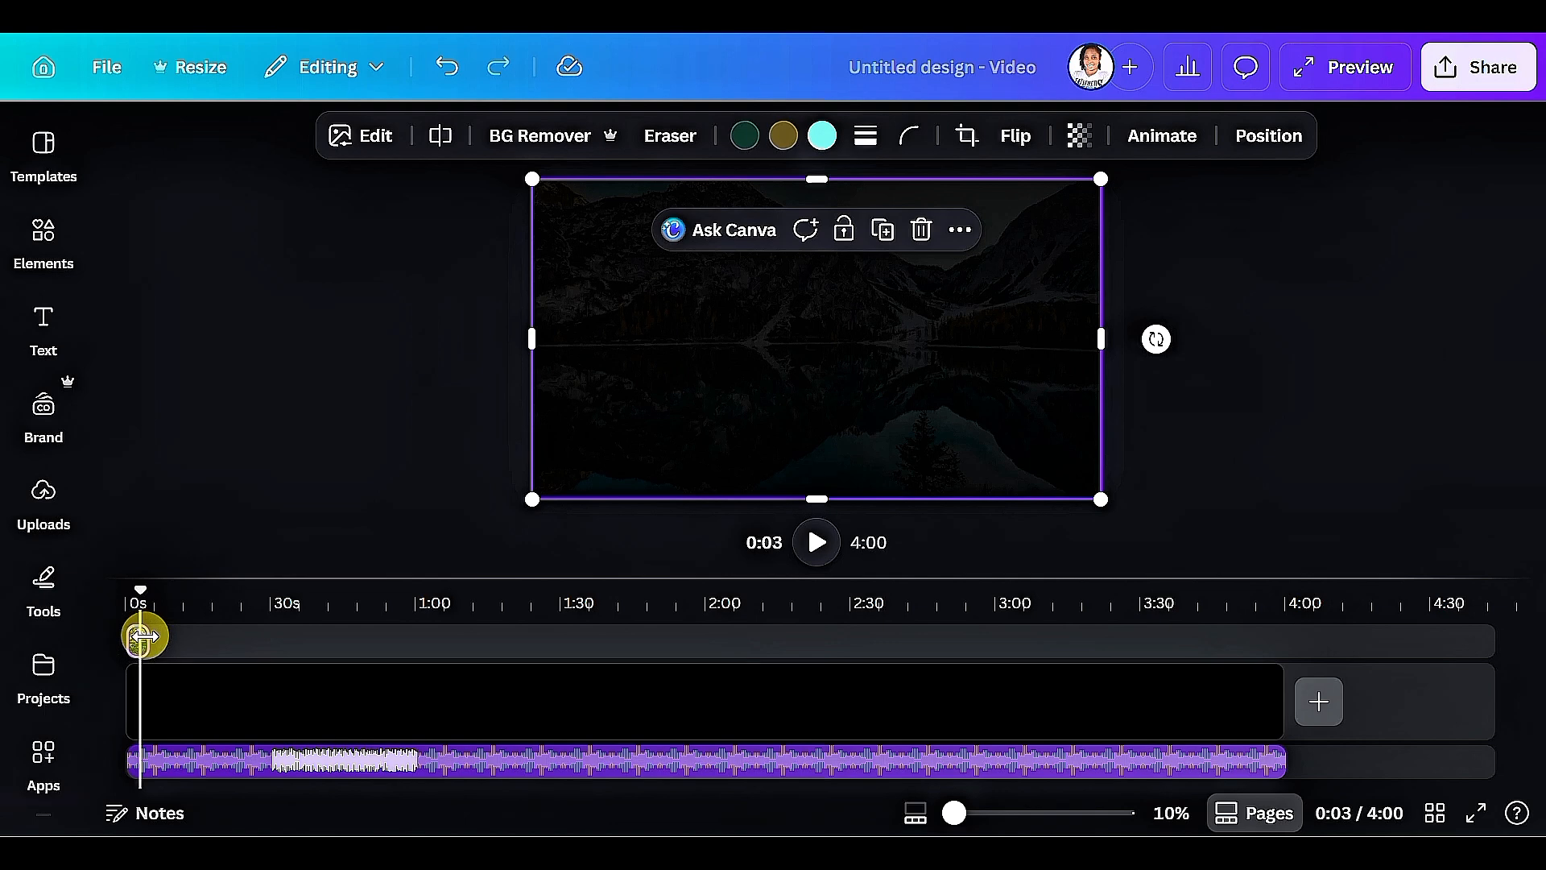
drag(141, 636, 1282, 642)
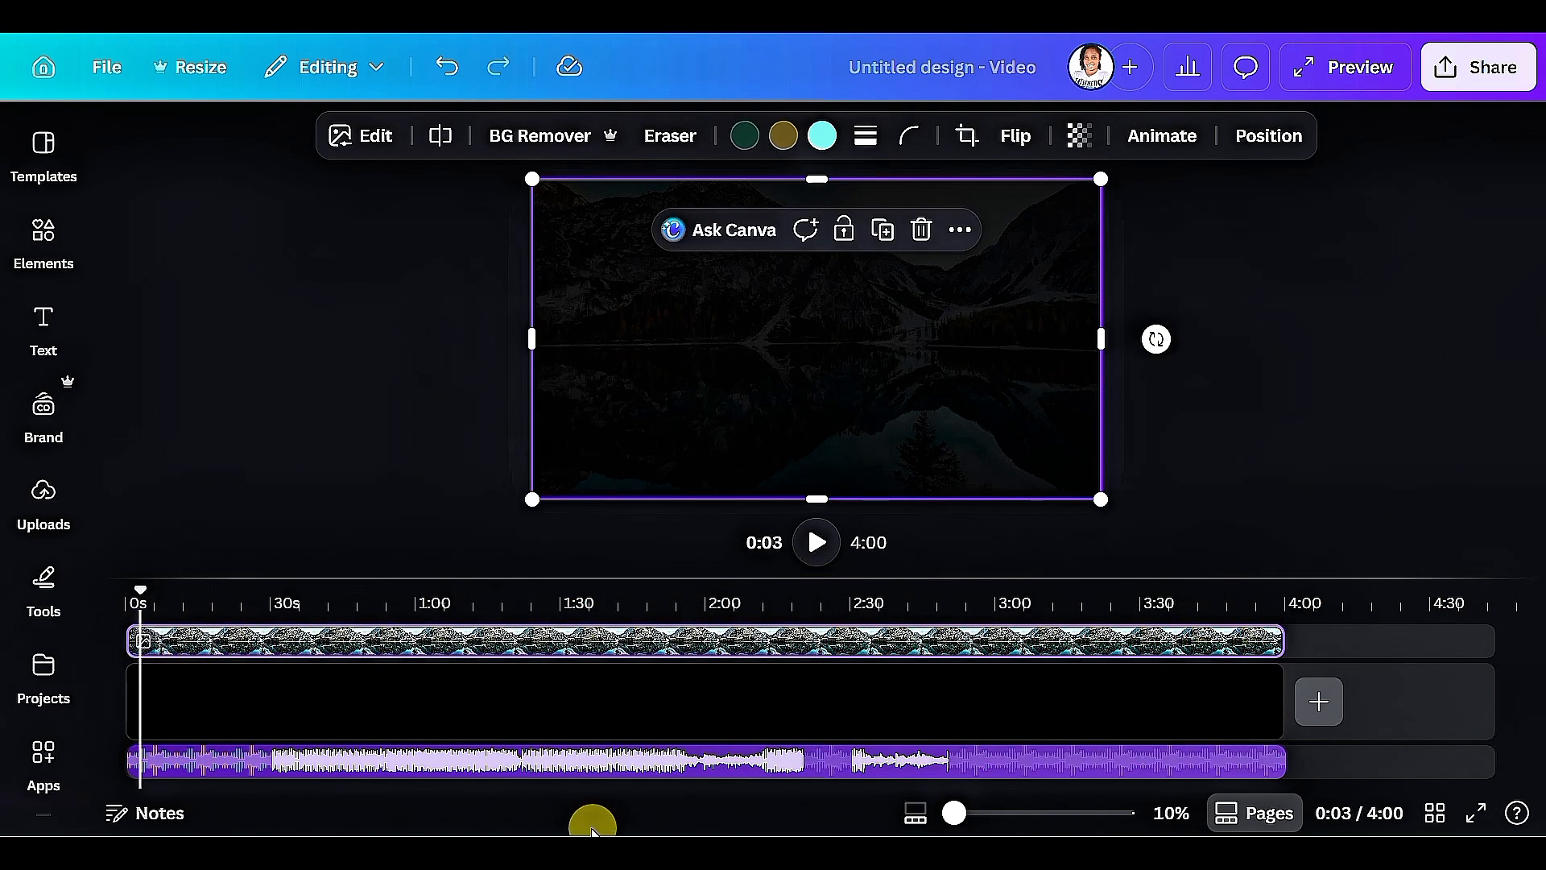
Open the Captions feature from the dynamic text options and list the media that captions can apply to.
click(44, 499)
click(56, 348)
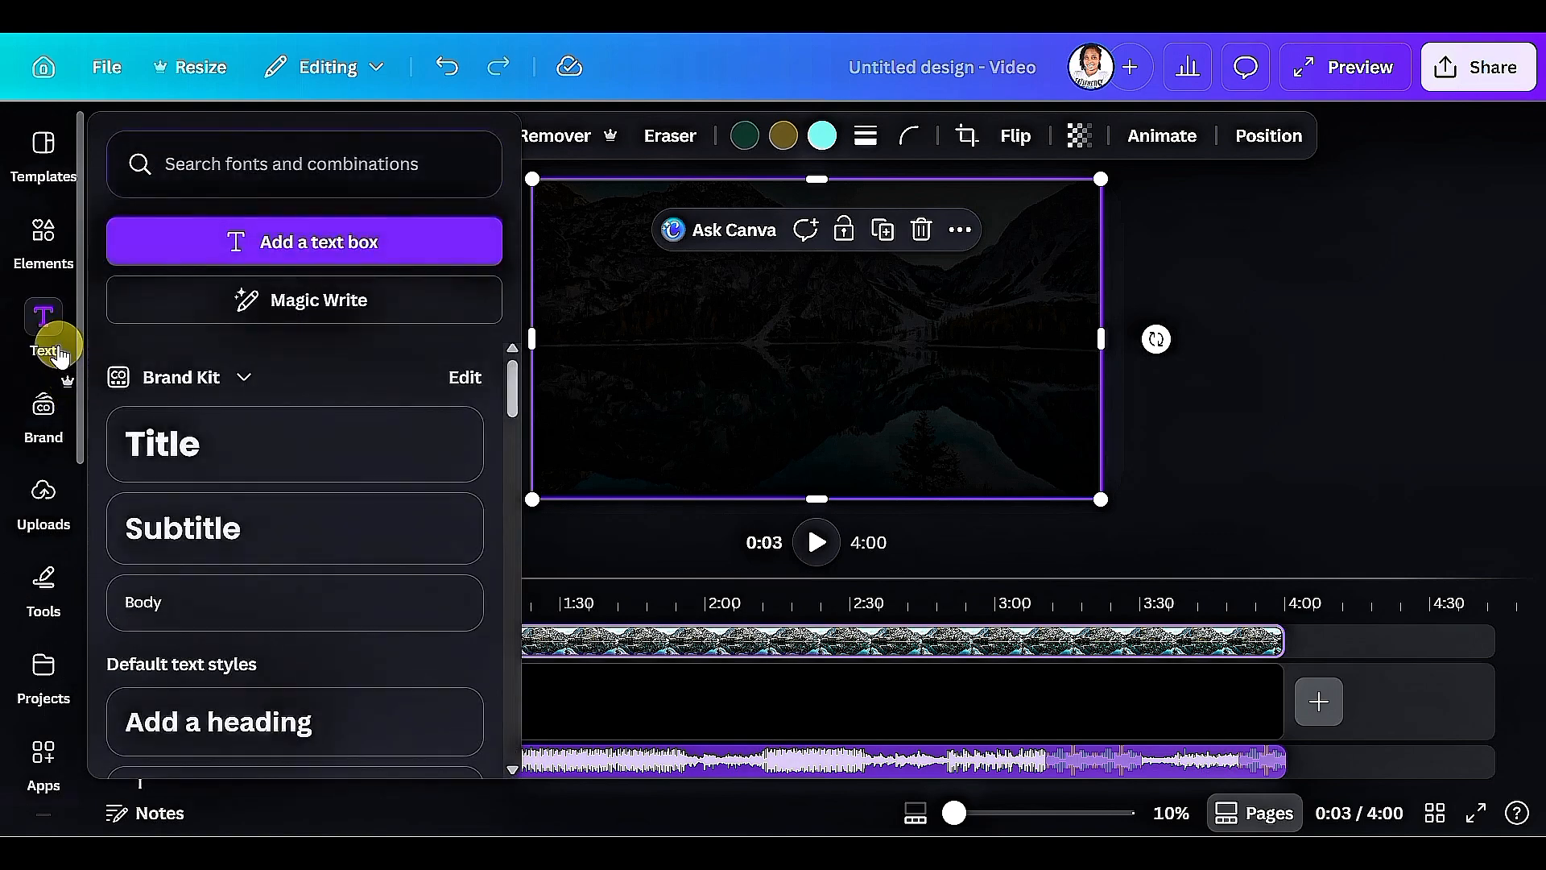
click(32, 338)
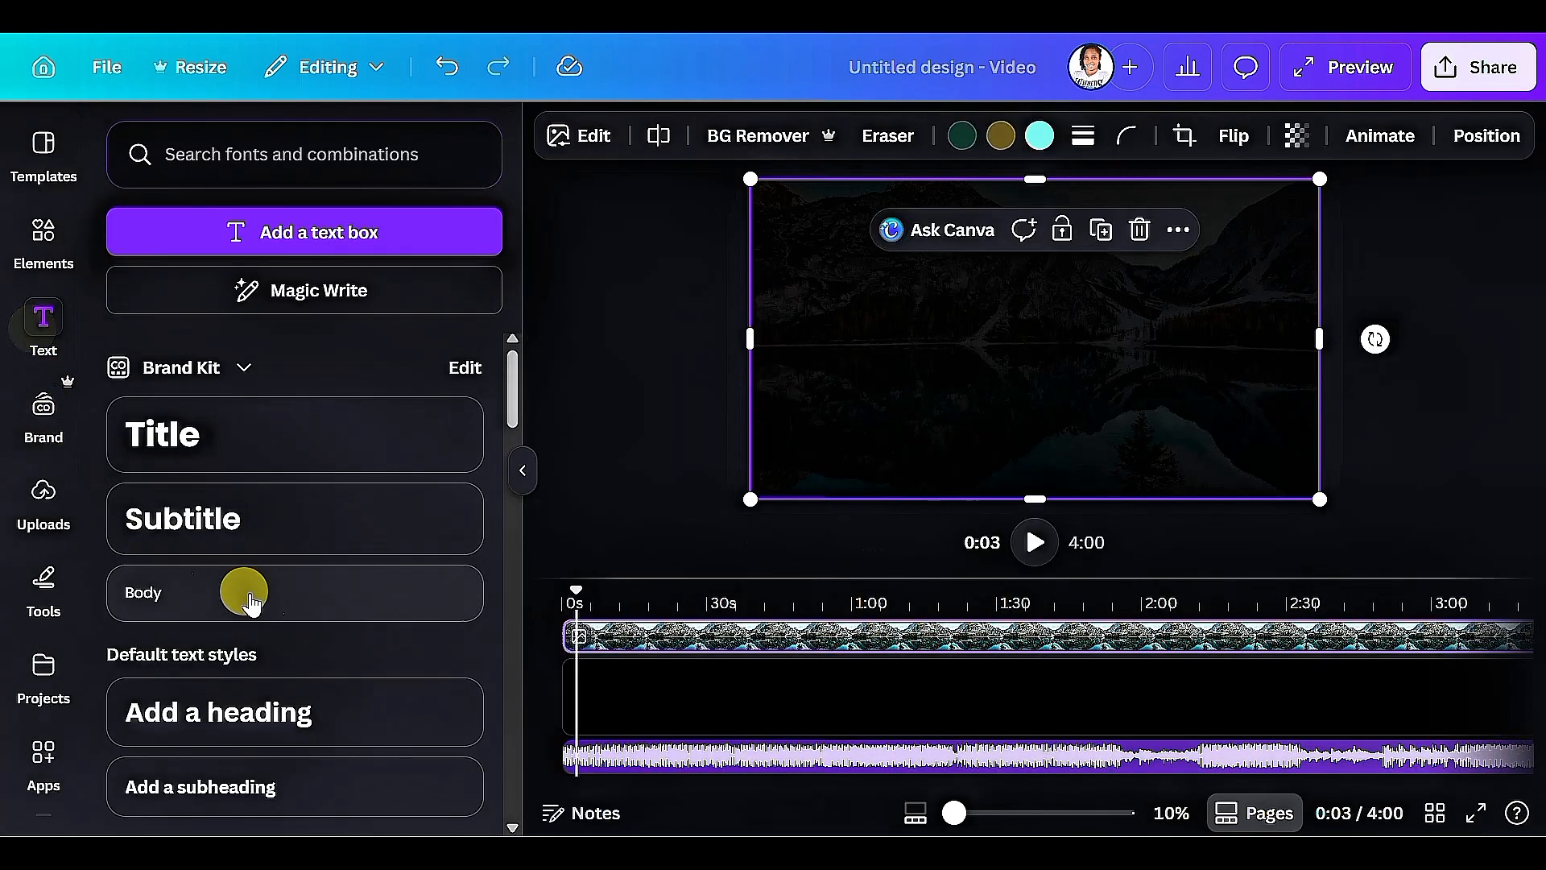
scroll(303, 553, down, 5)
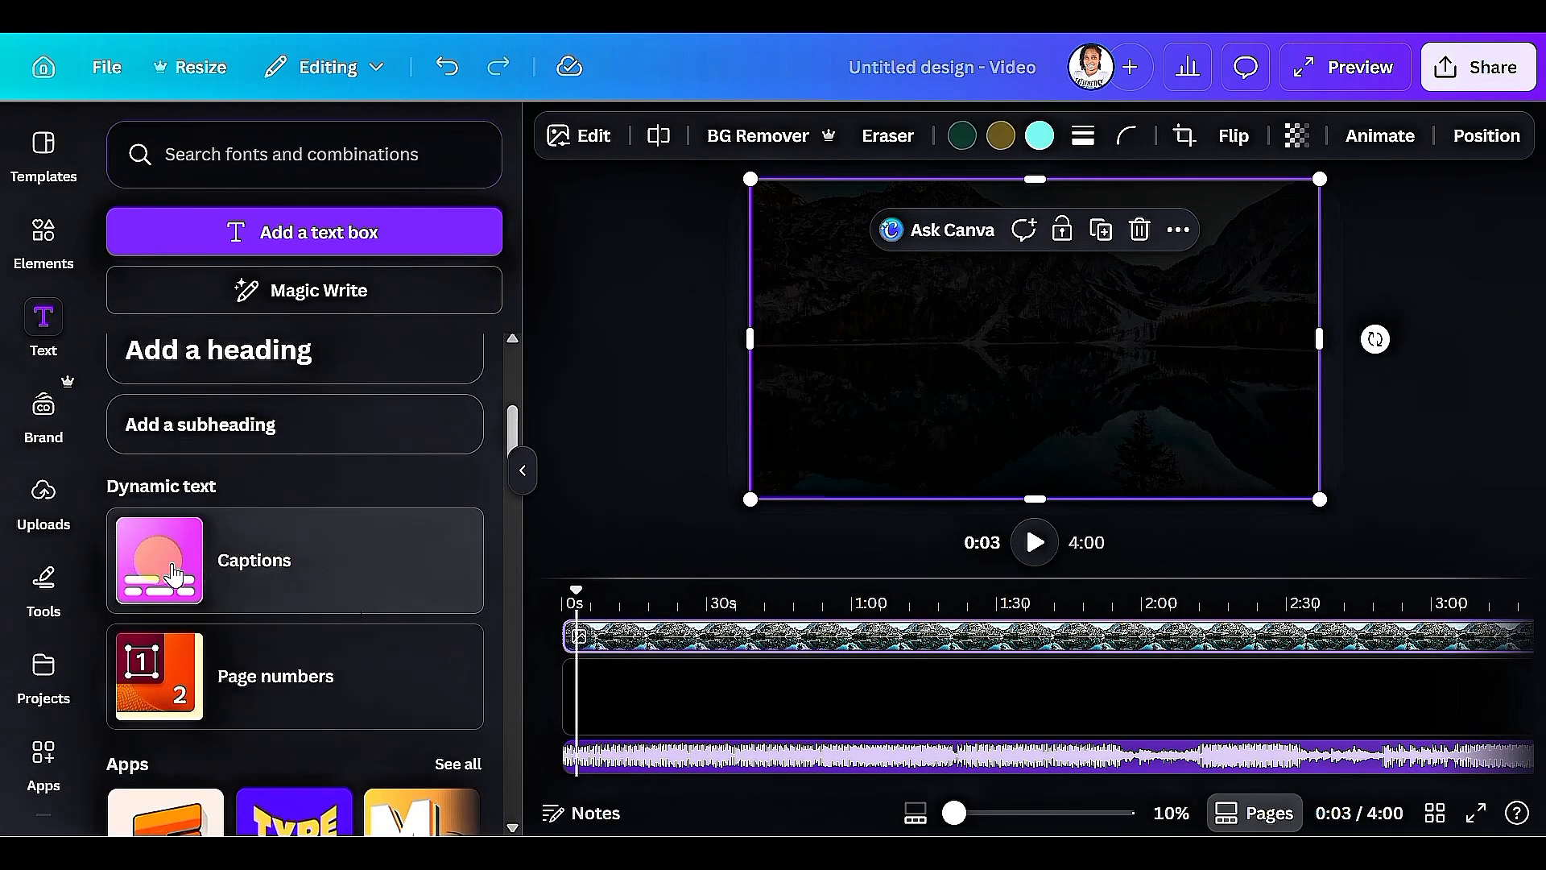
click(296, 566)
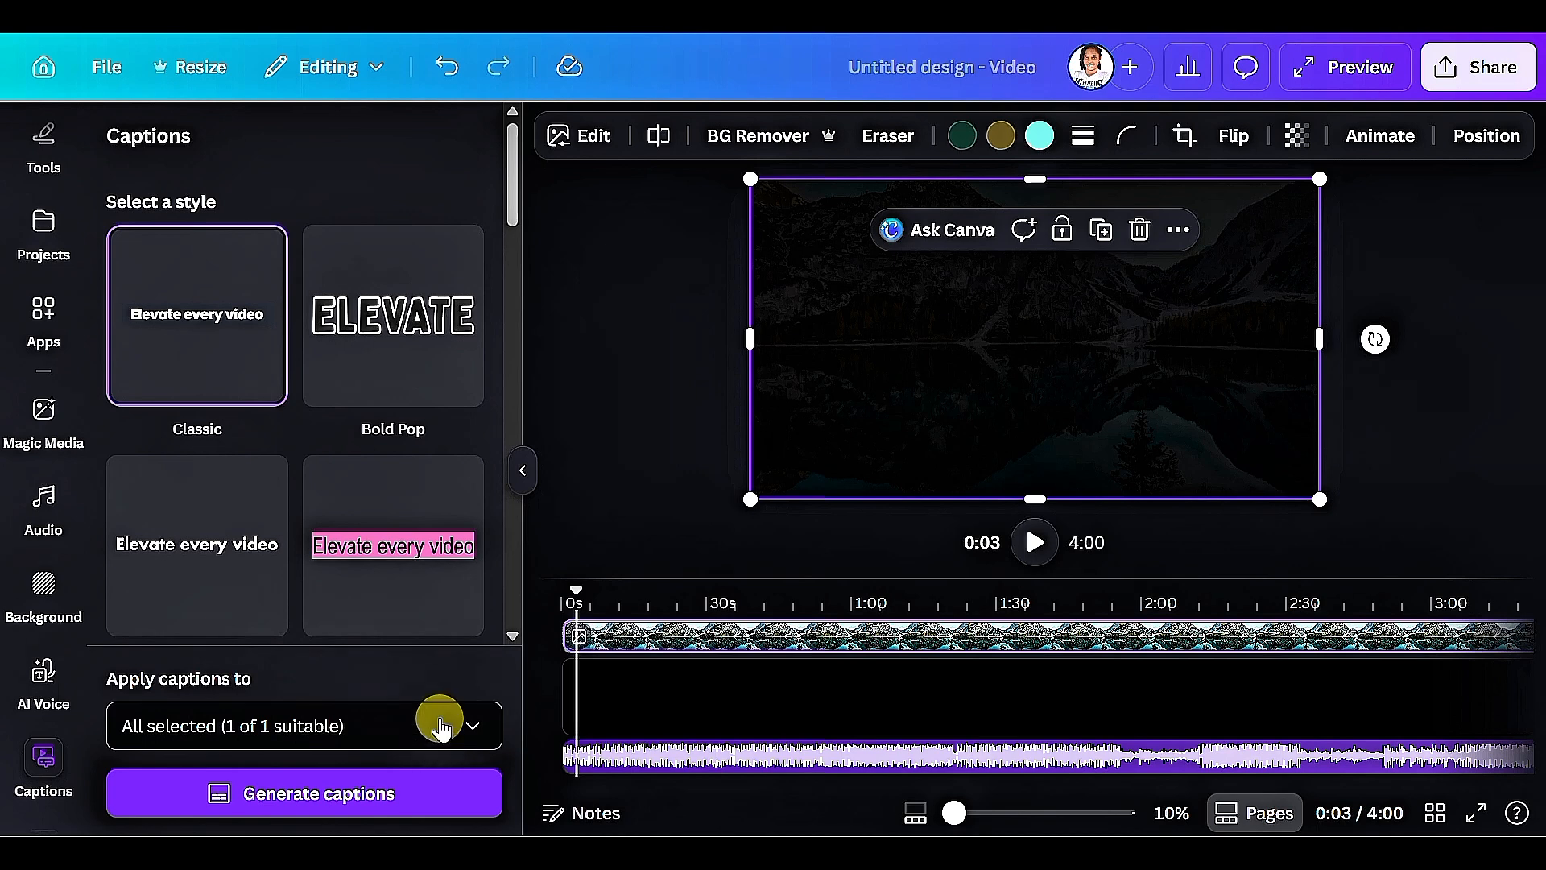
click(472, 729)
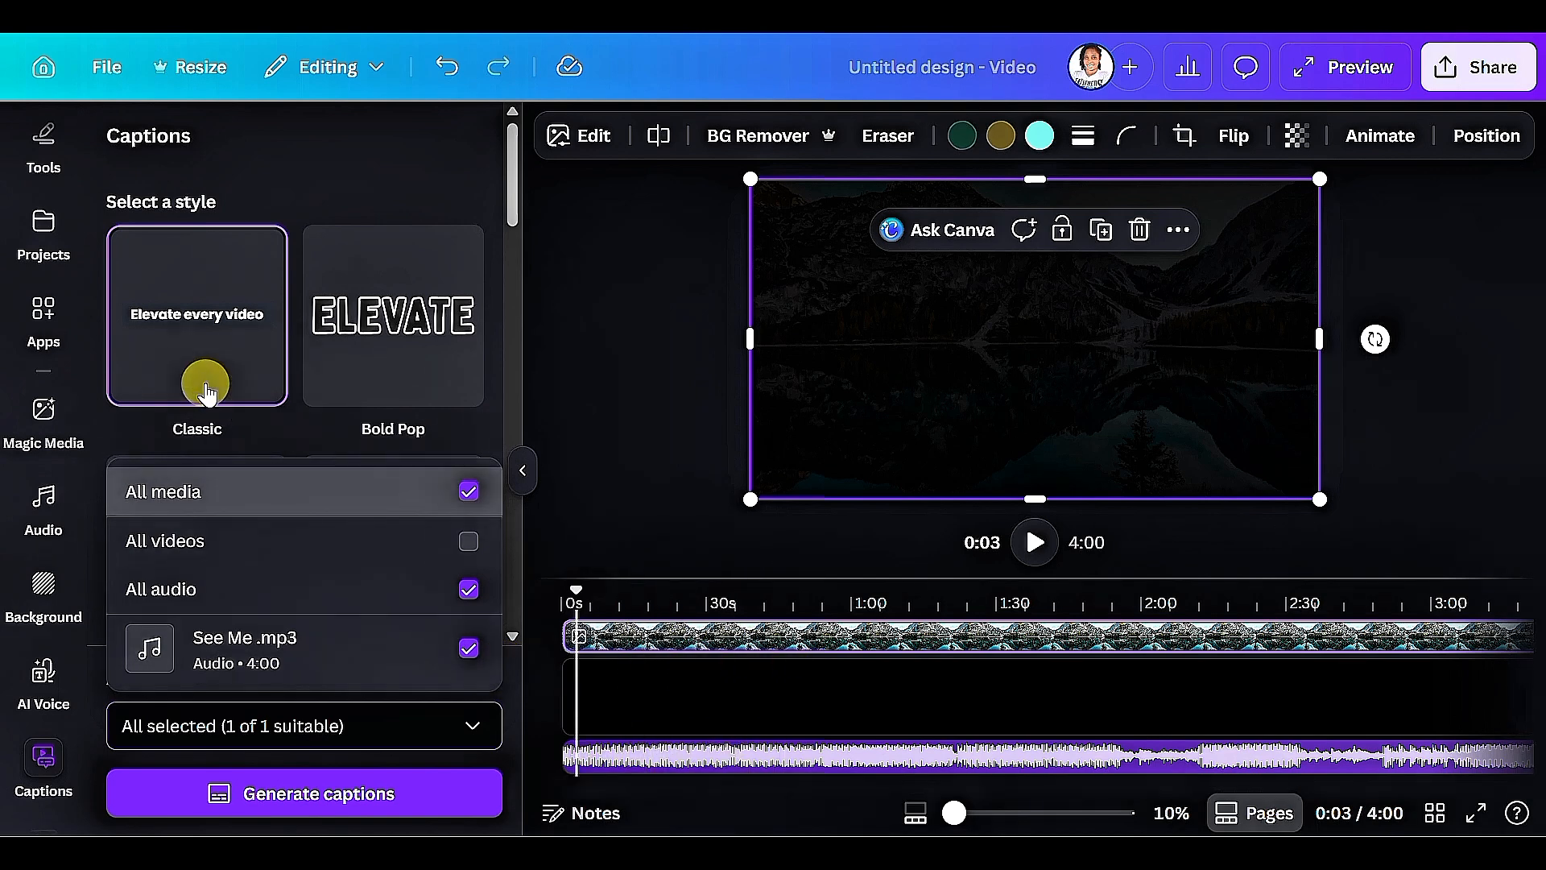
Browse the caption styles and choose the Solar Sign style for the captions.
scroll(234, 286, down, 2)
scroll(243, 256, up, 2)
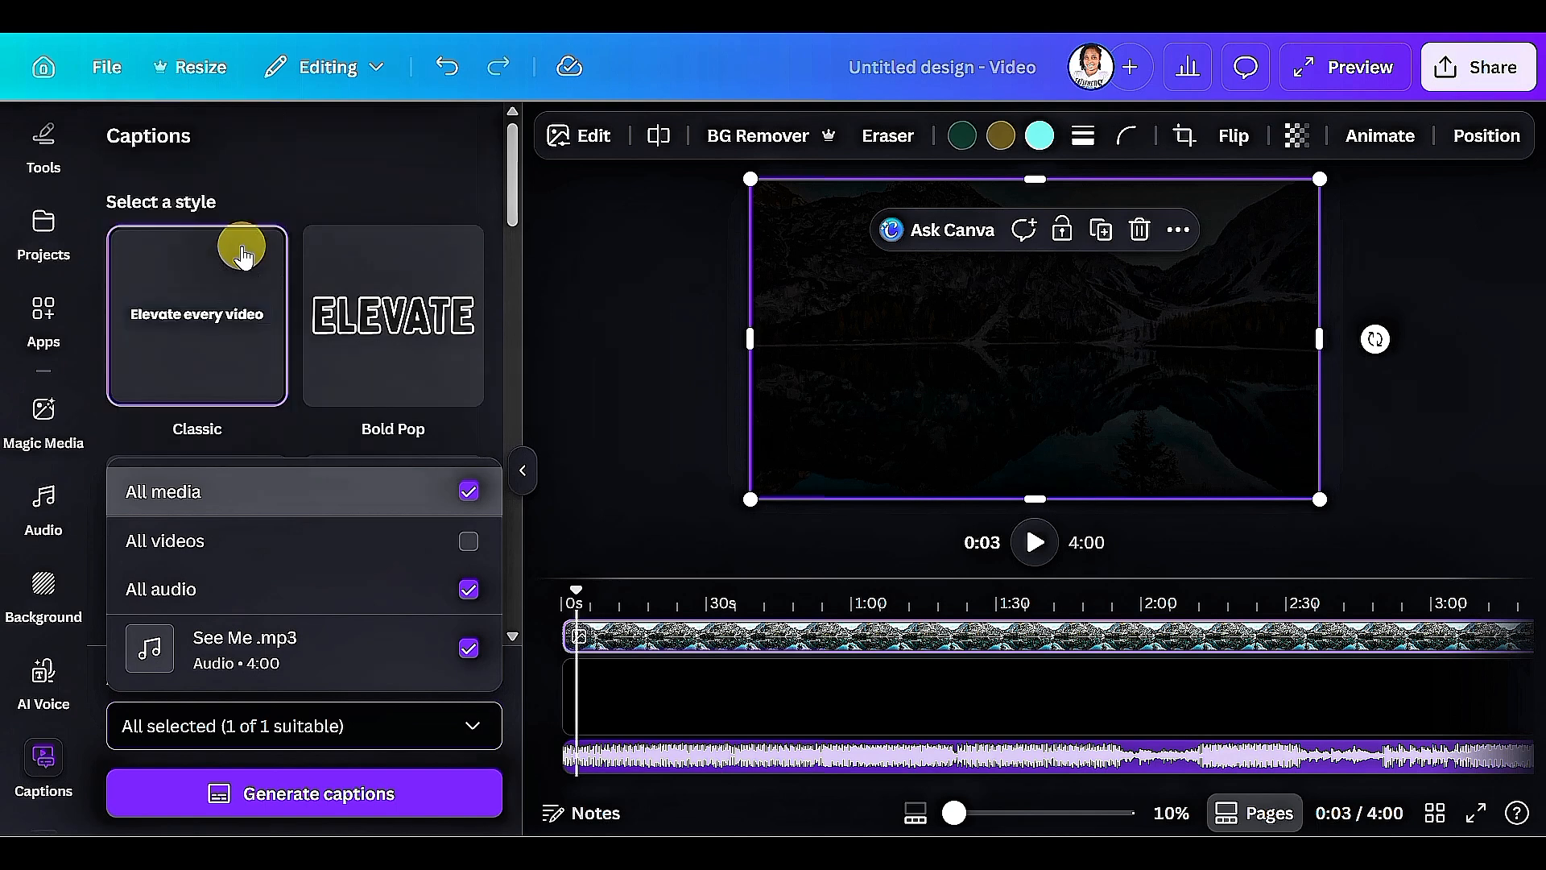
scroll(233, 348, down, 4)
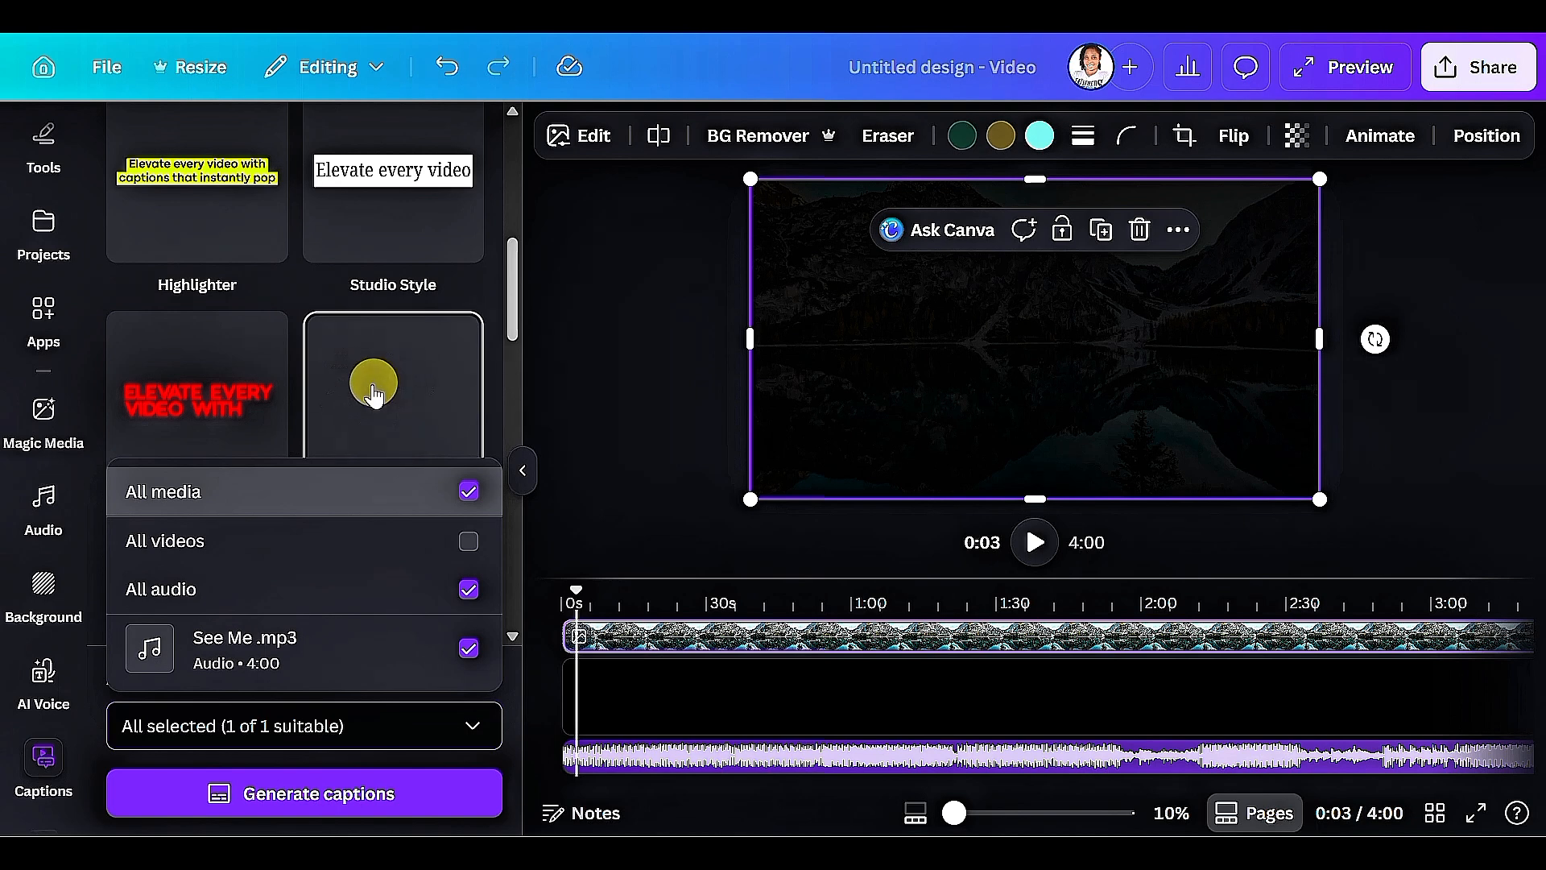
scroll(352, 402, down, 2)
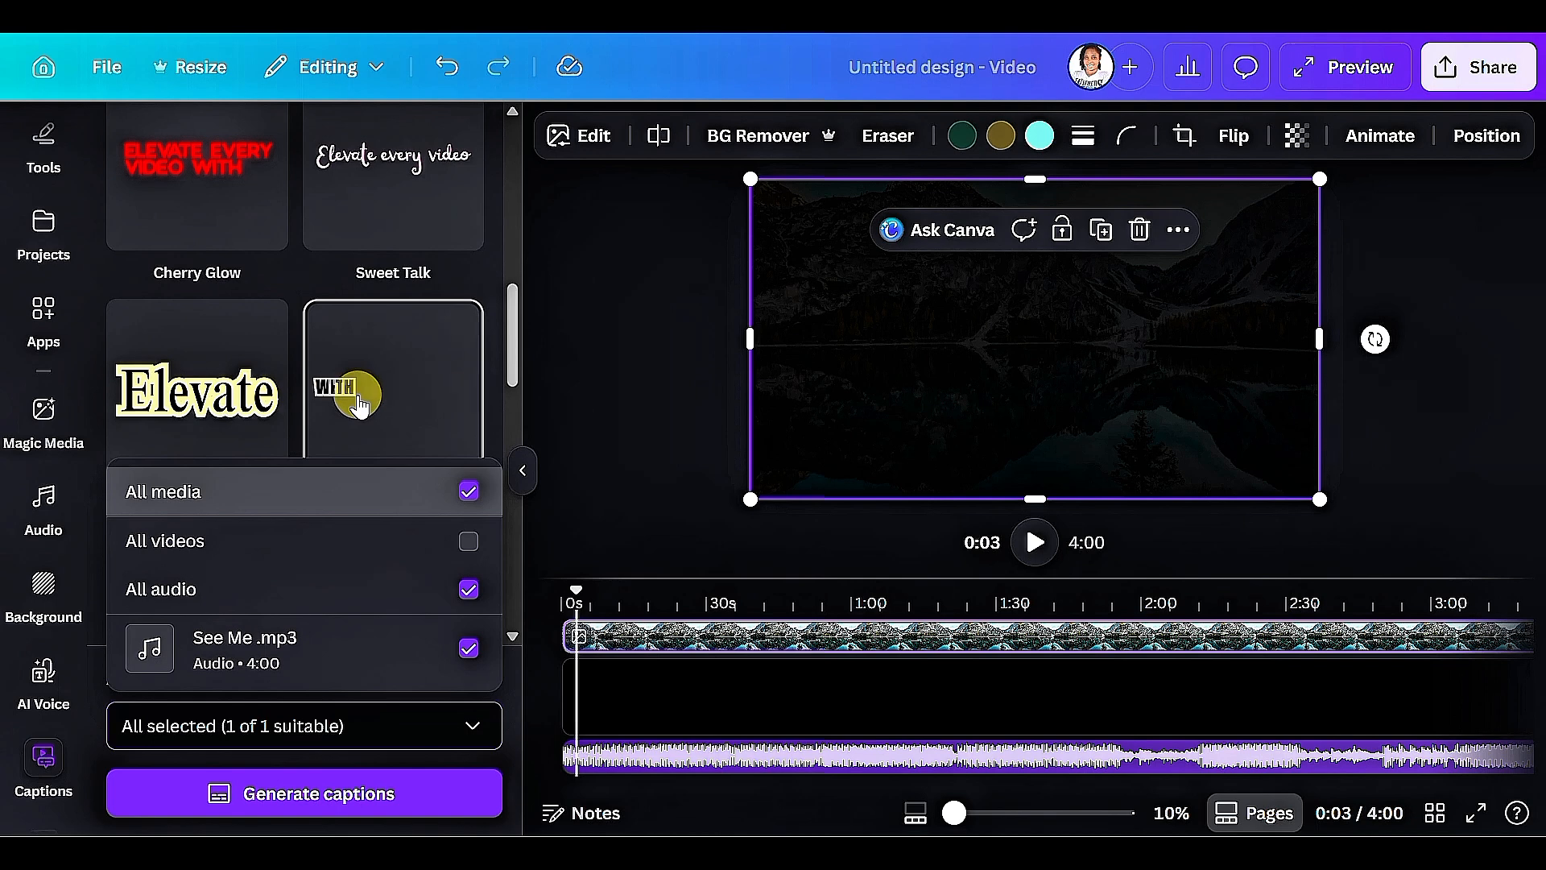
scroll(362, 405, down, 4)
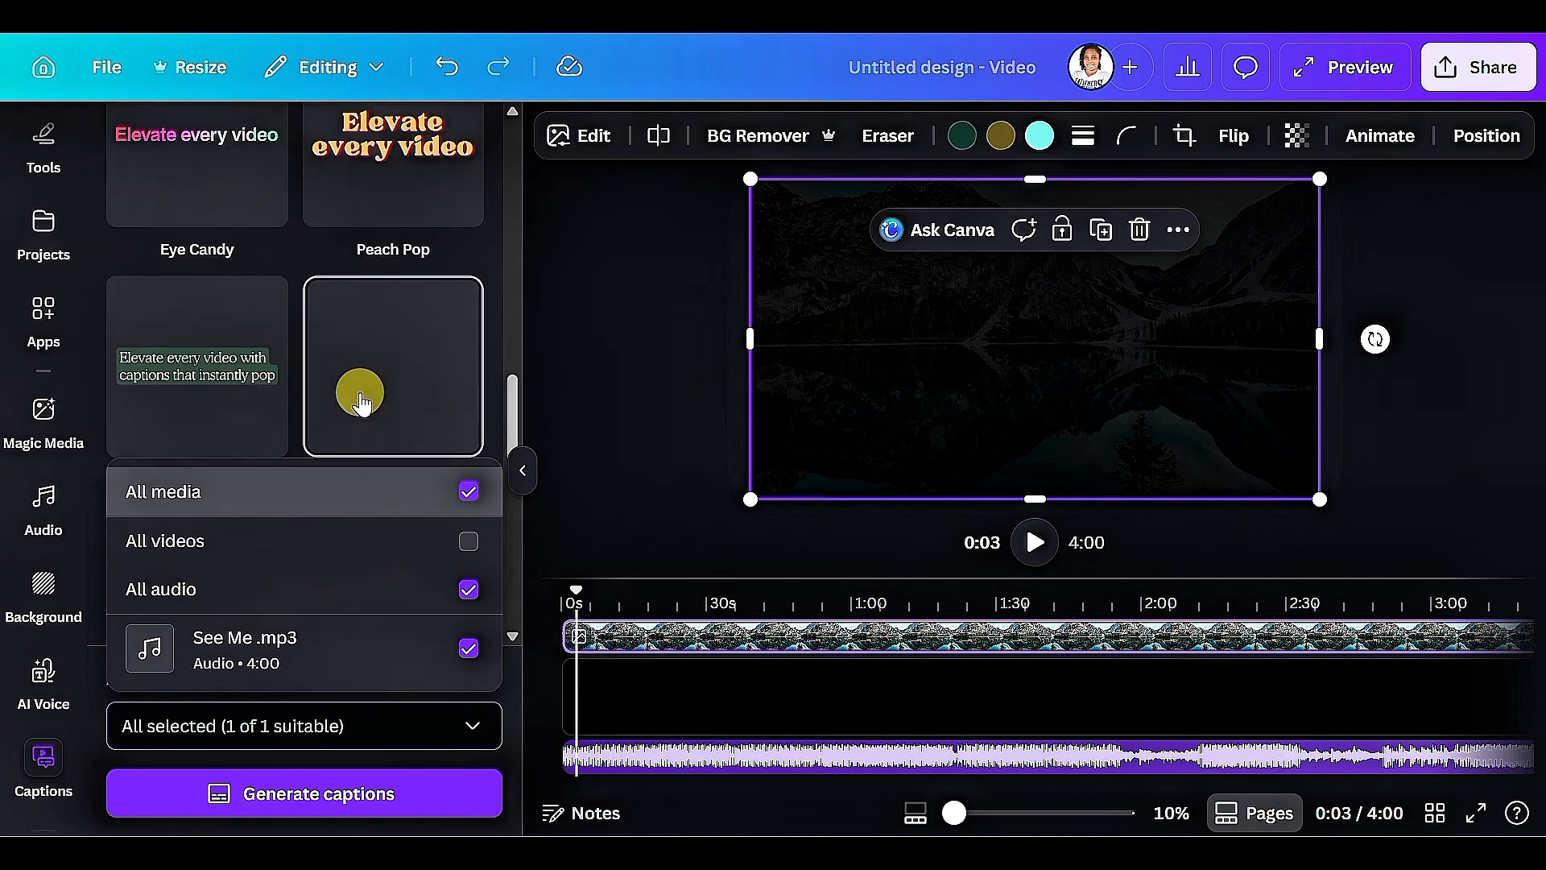
scroll(361, 404, down, 3)
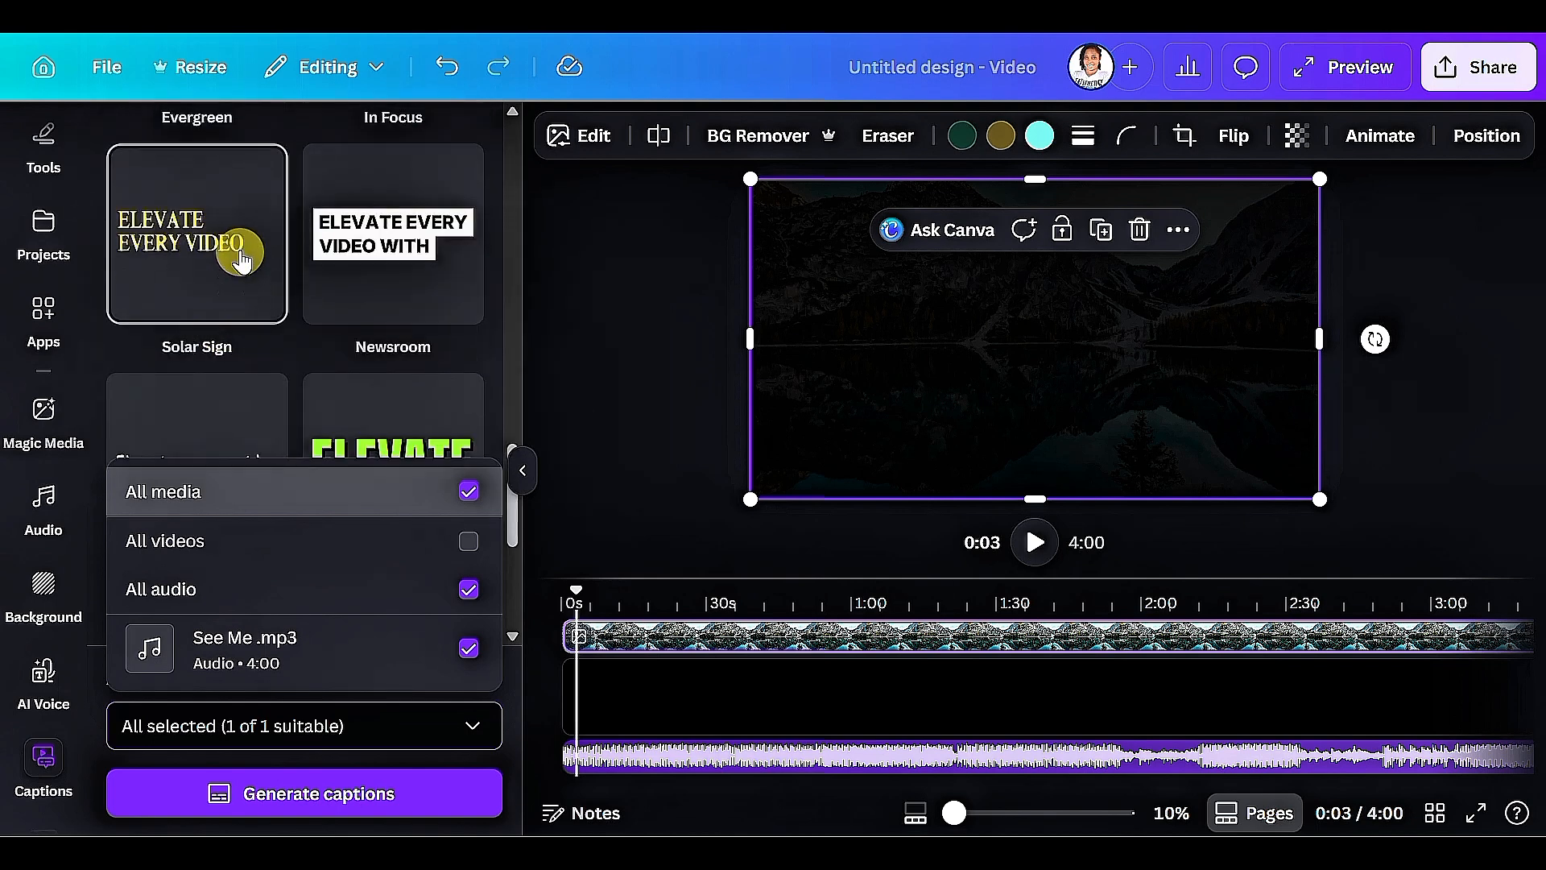
click(183, 274)
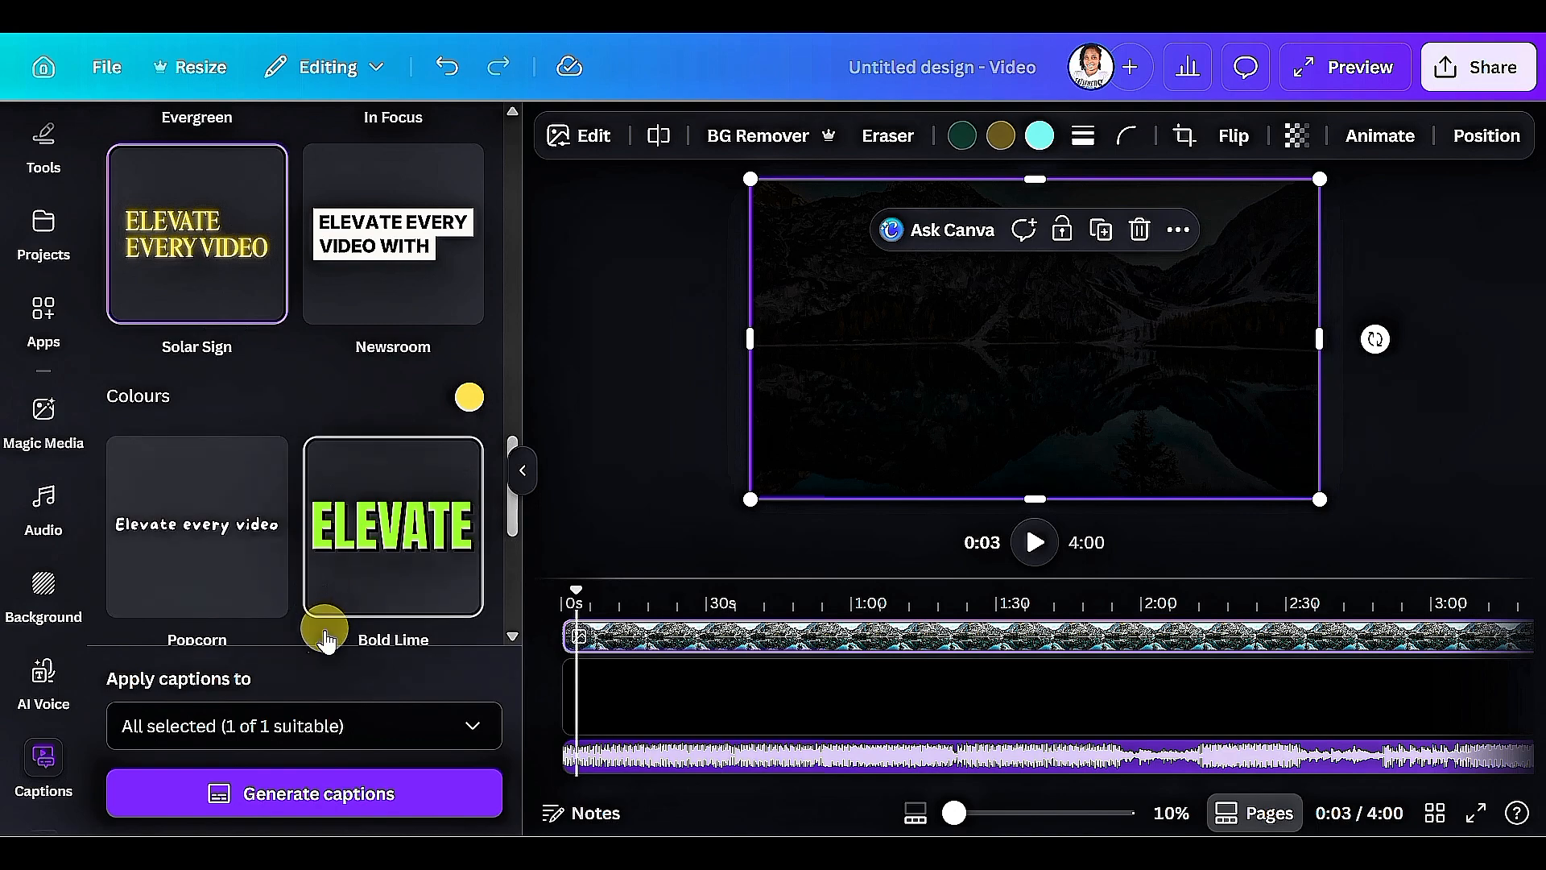
Generate the captions from the See Me .mp3 audio and move the caption text up to the middle of the frame.
click(346, 813)
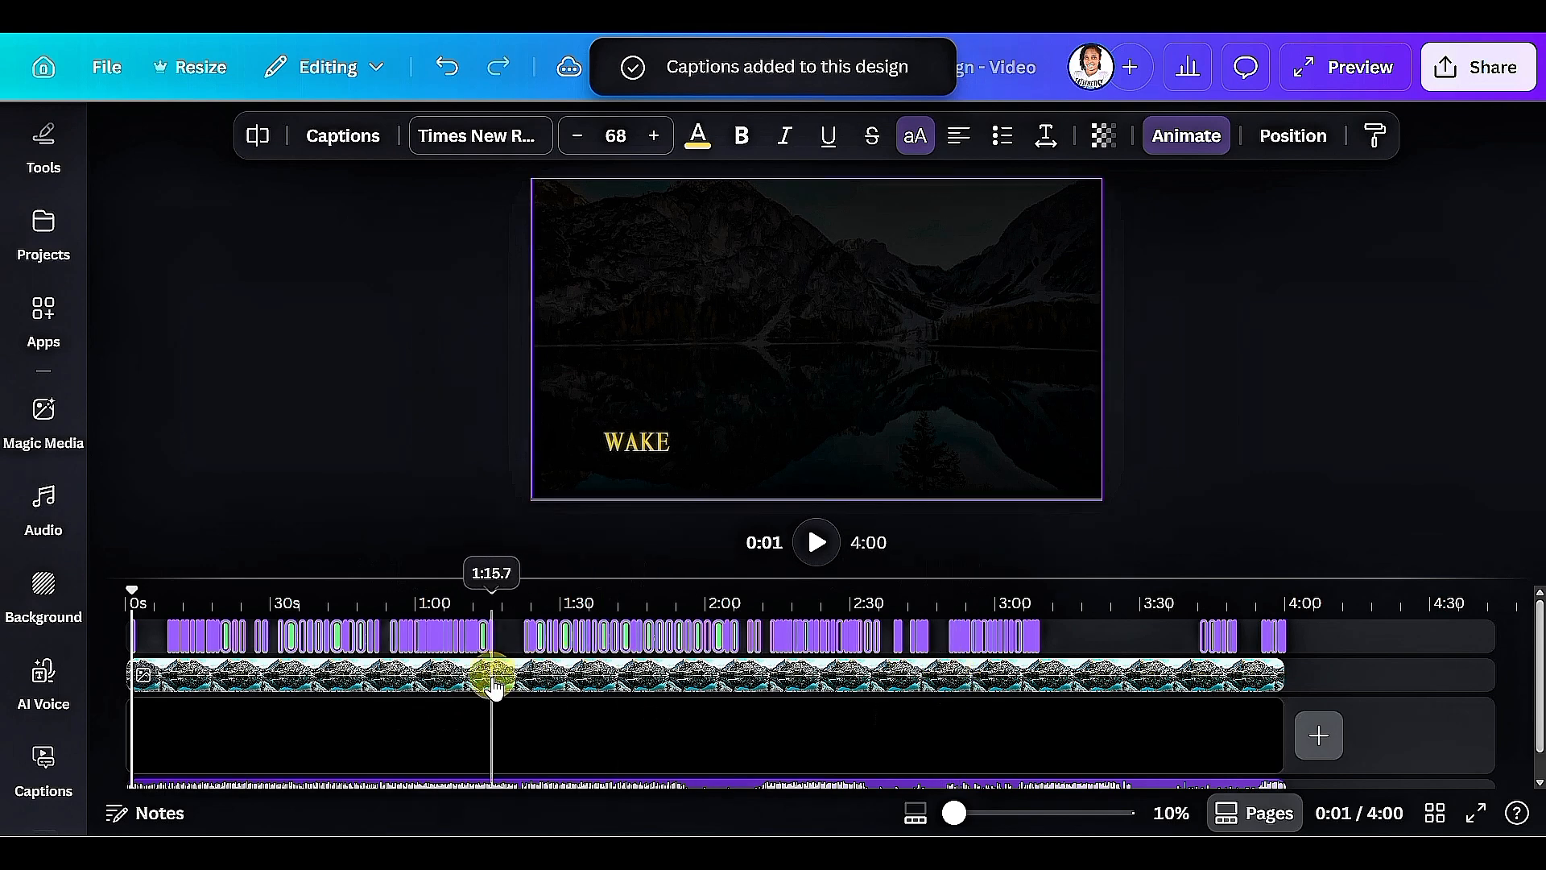
click(627, 449)
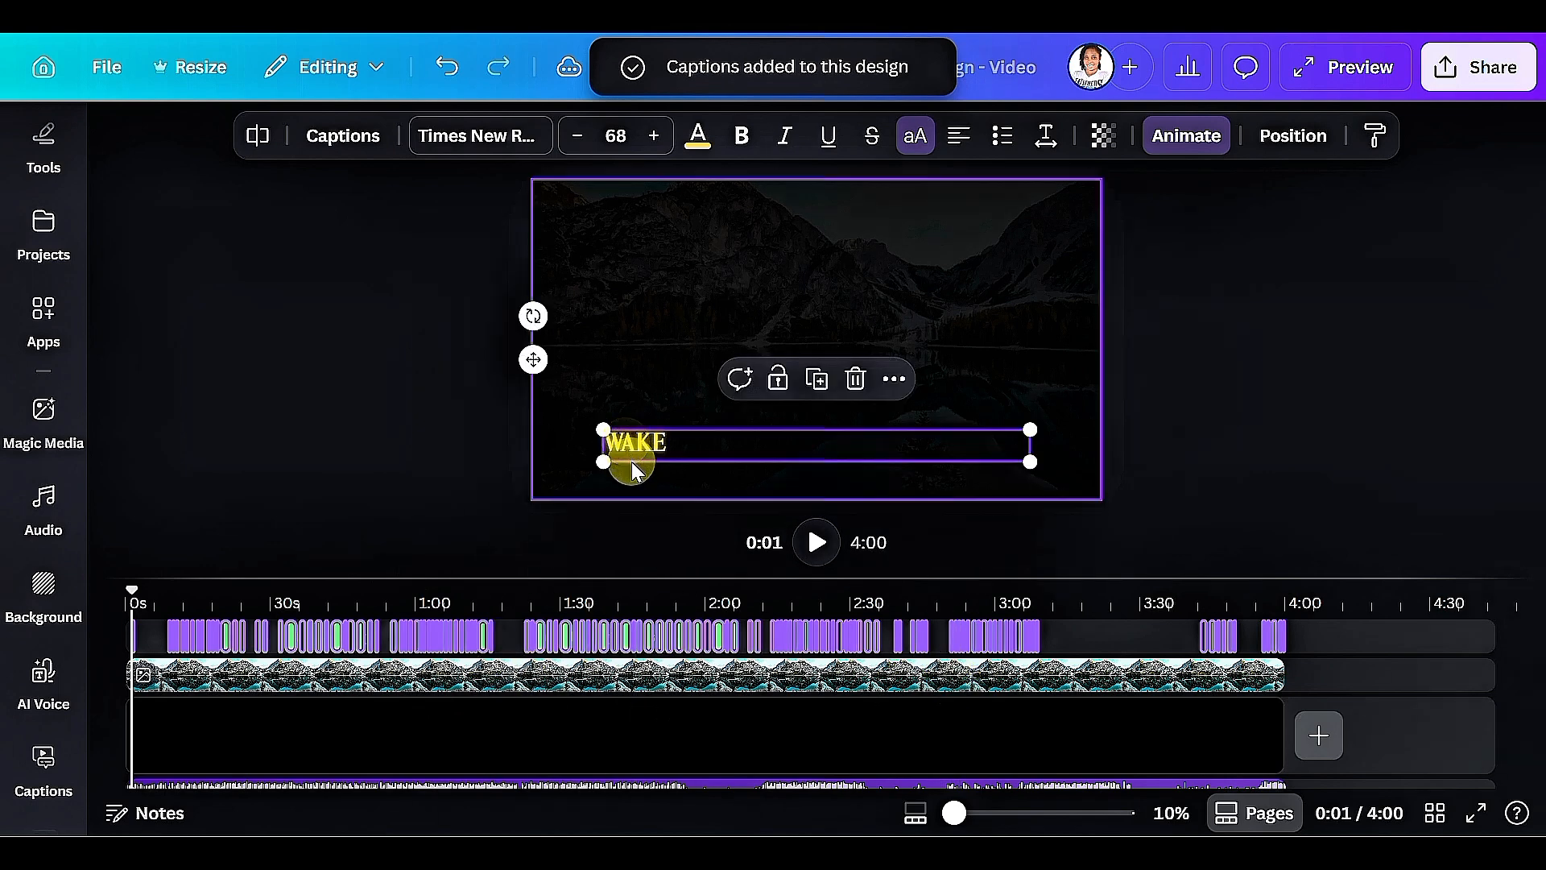
drag(676, 442, 676, 323)
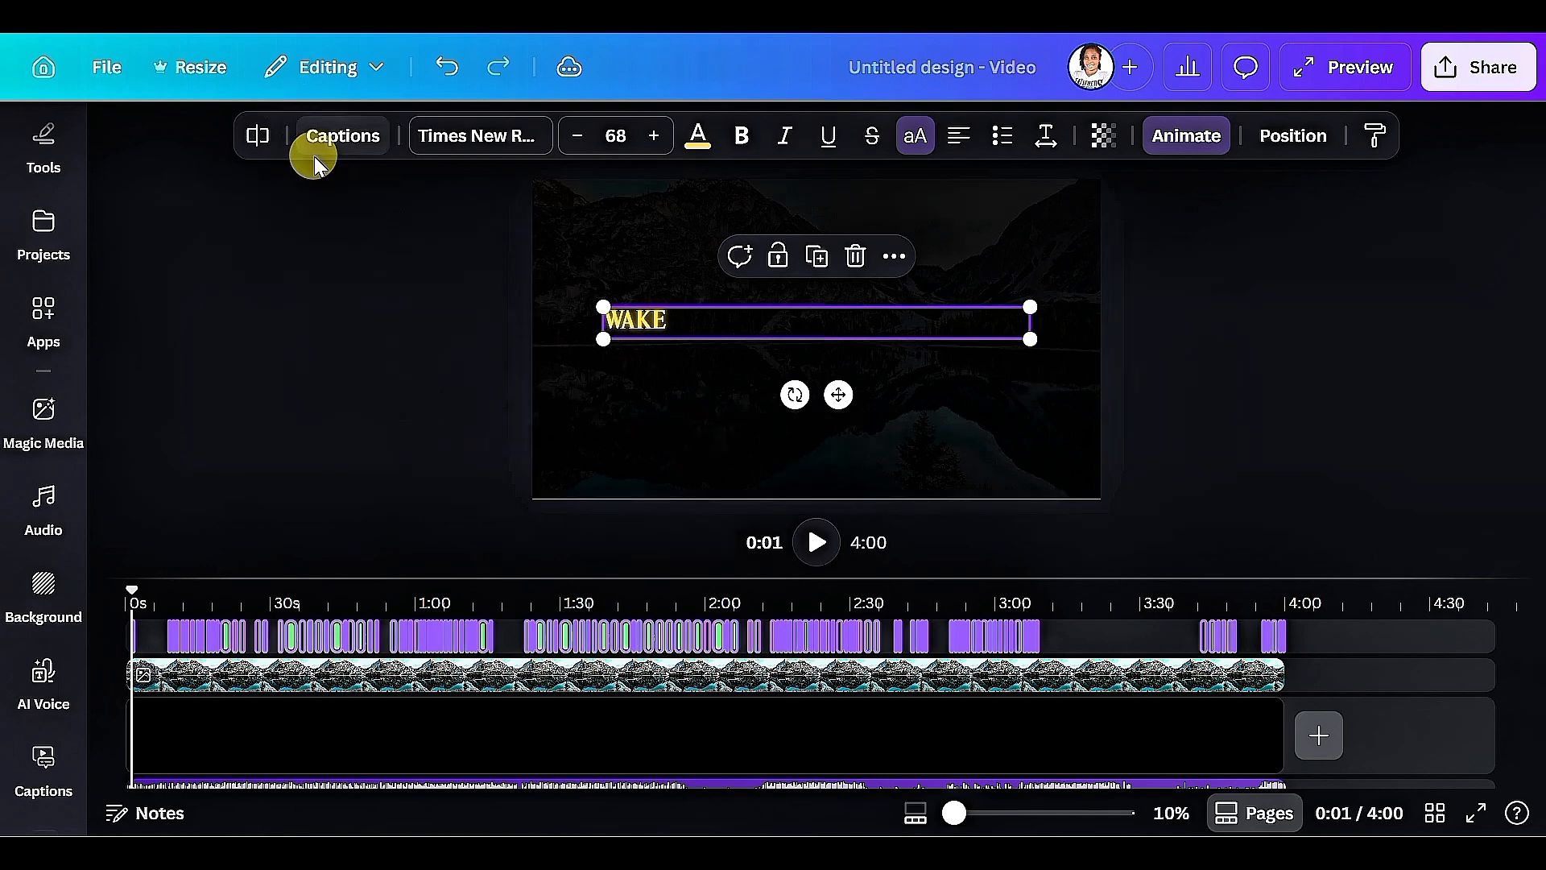
Open the transcript of the generated captions and read through the lyric lines to check their wording.
click(337, 137)
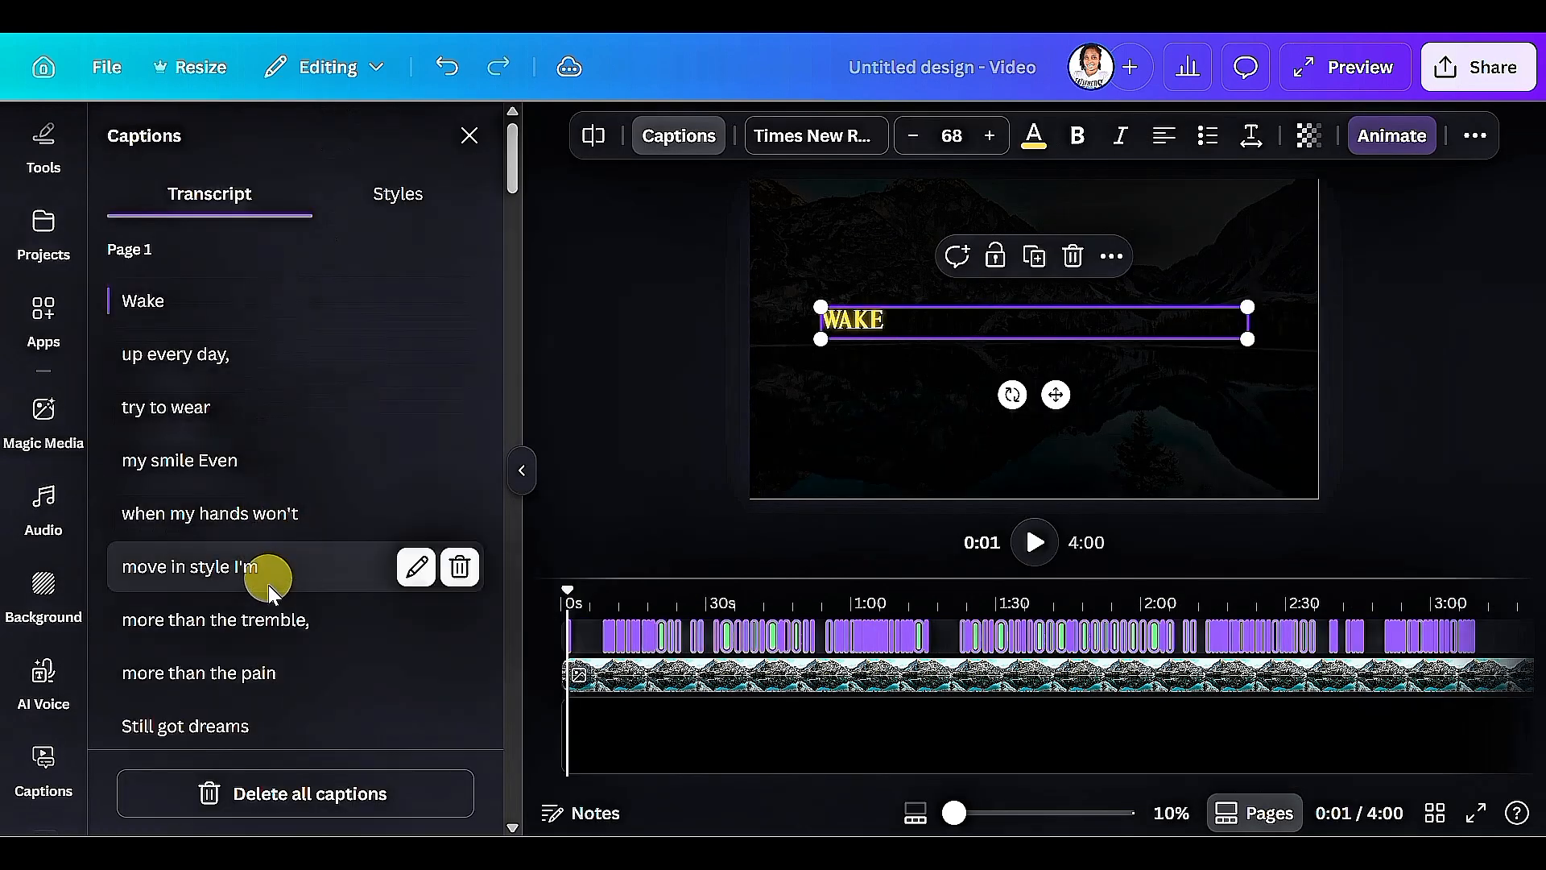
scroll(266, 579, down, 3)
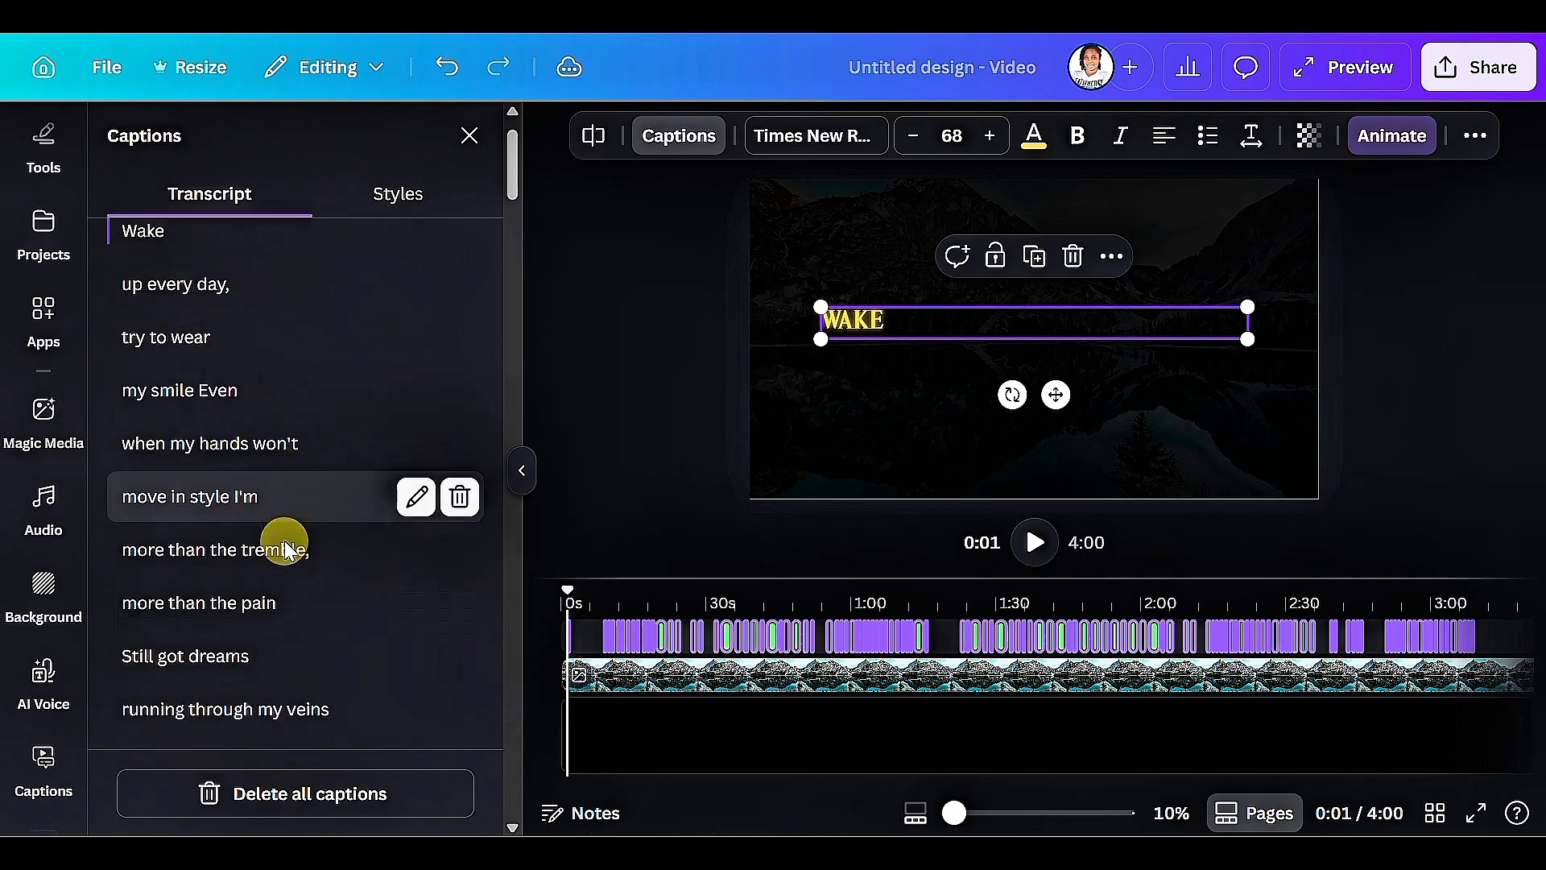
scroll(268, 557, down, 9)
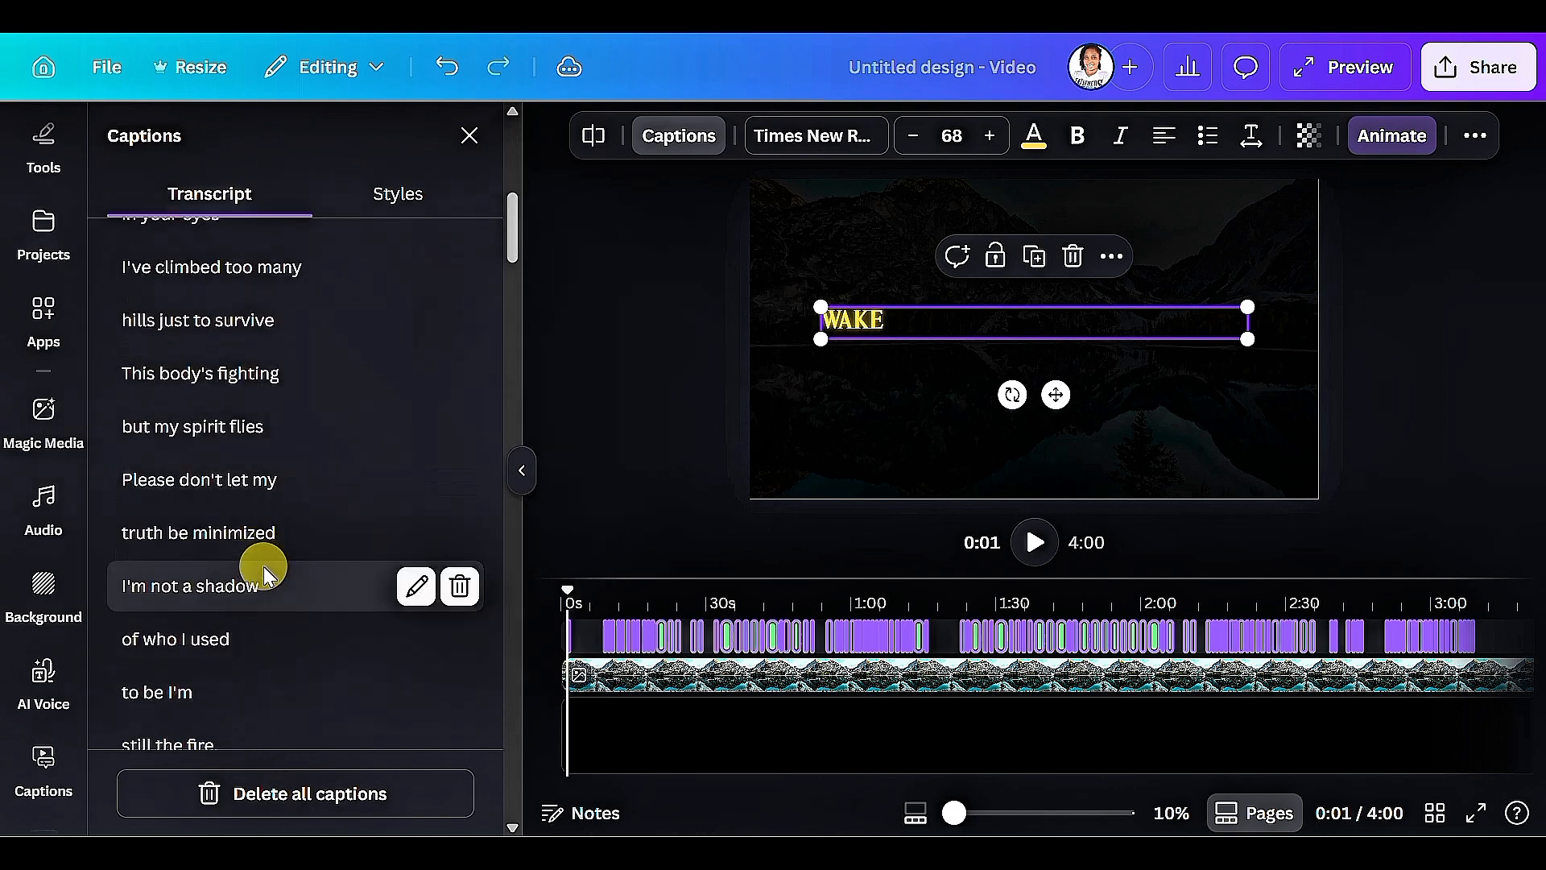
scroll(259, 601, down, 4)
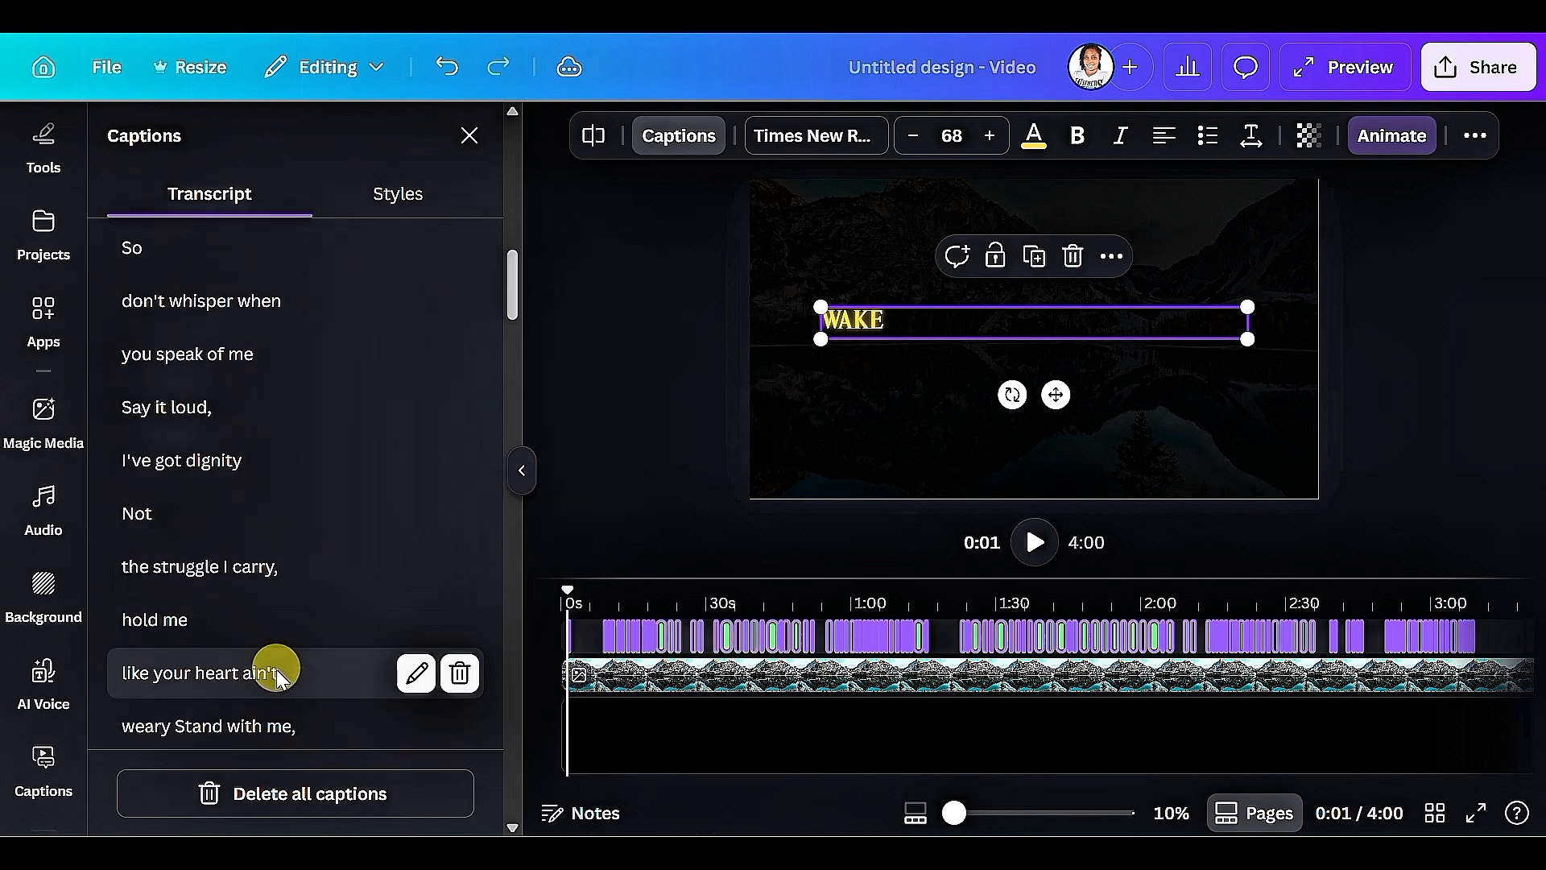
scroll(278, 702, down, 6)
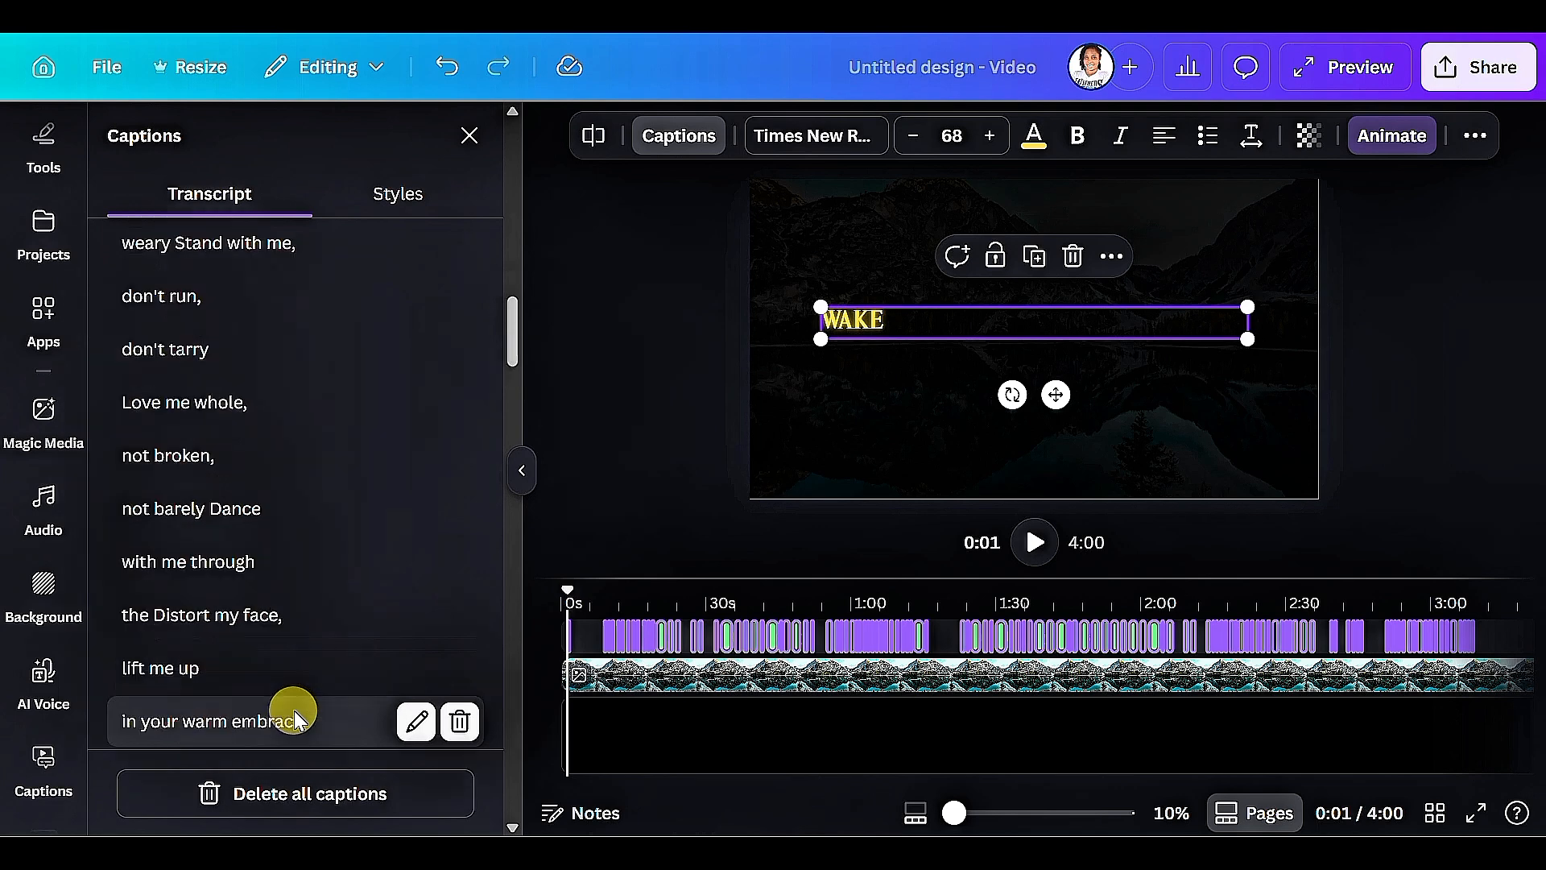
scroll(294, 709, down, 5)
Play the video from about 0:08 to preview how the captions follow the song, and pause it after a few lines.
click(601, 708)
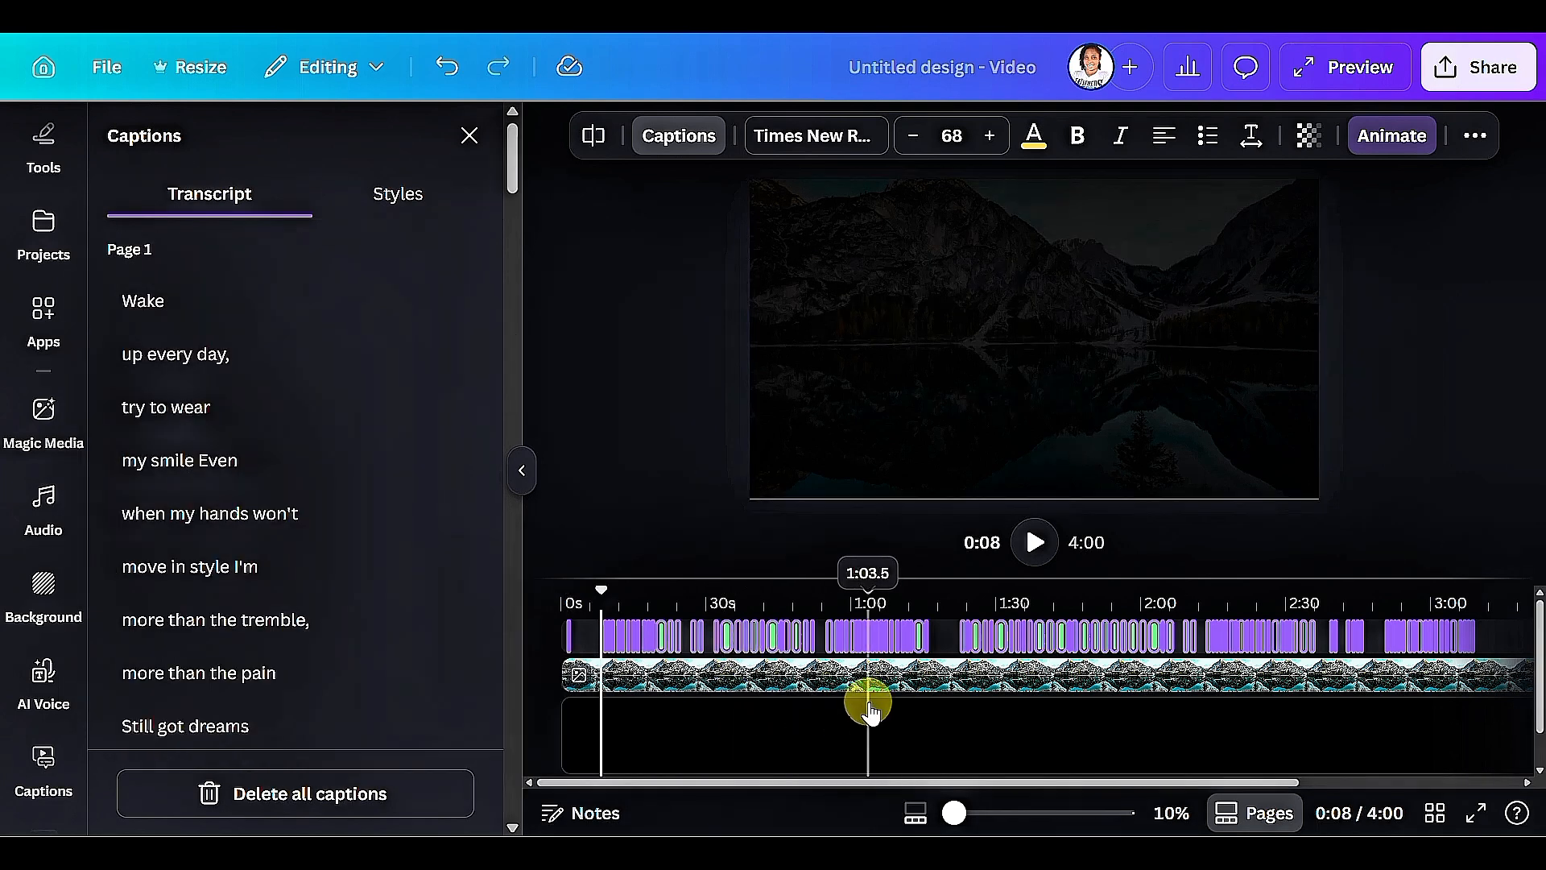
click(1036, 561)
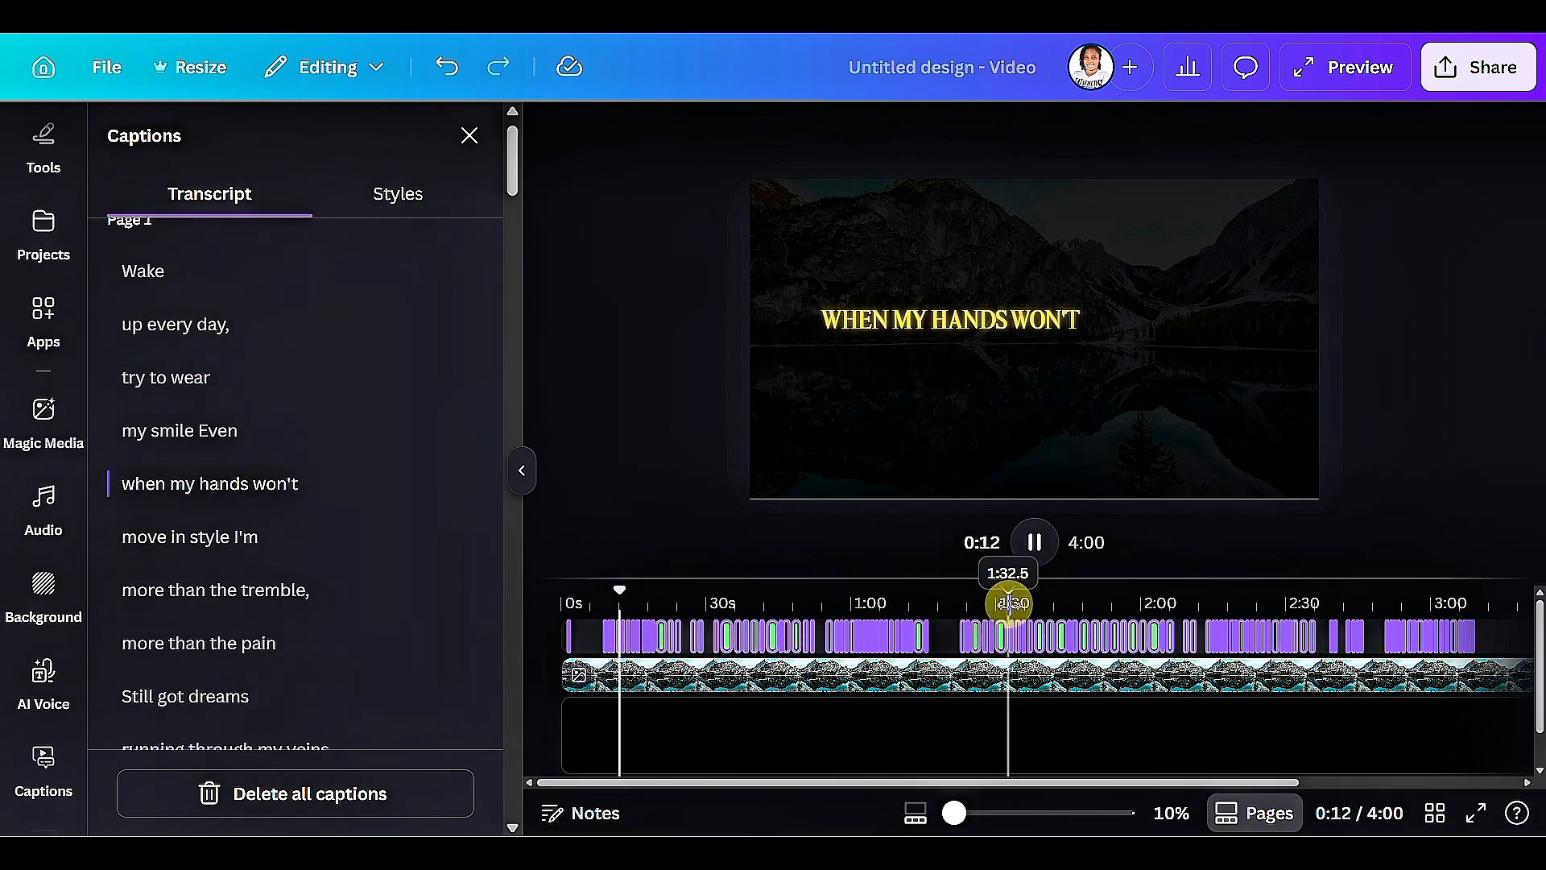
click(1029, 554)
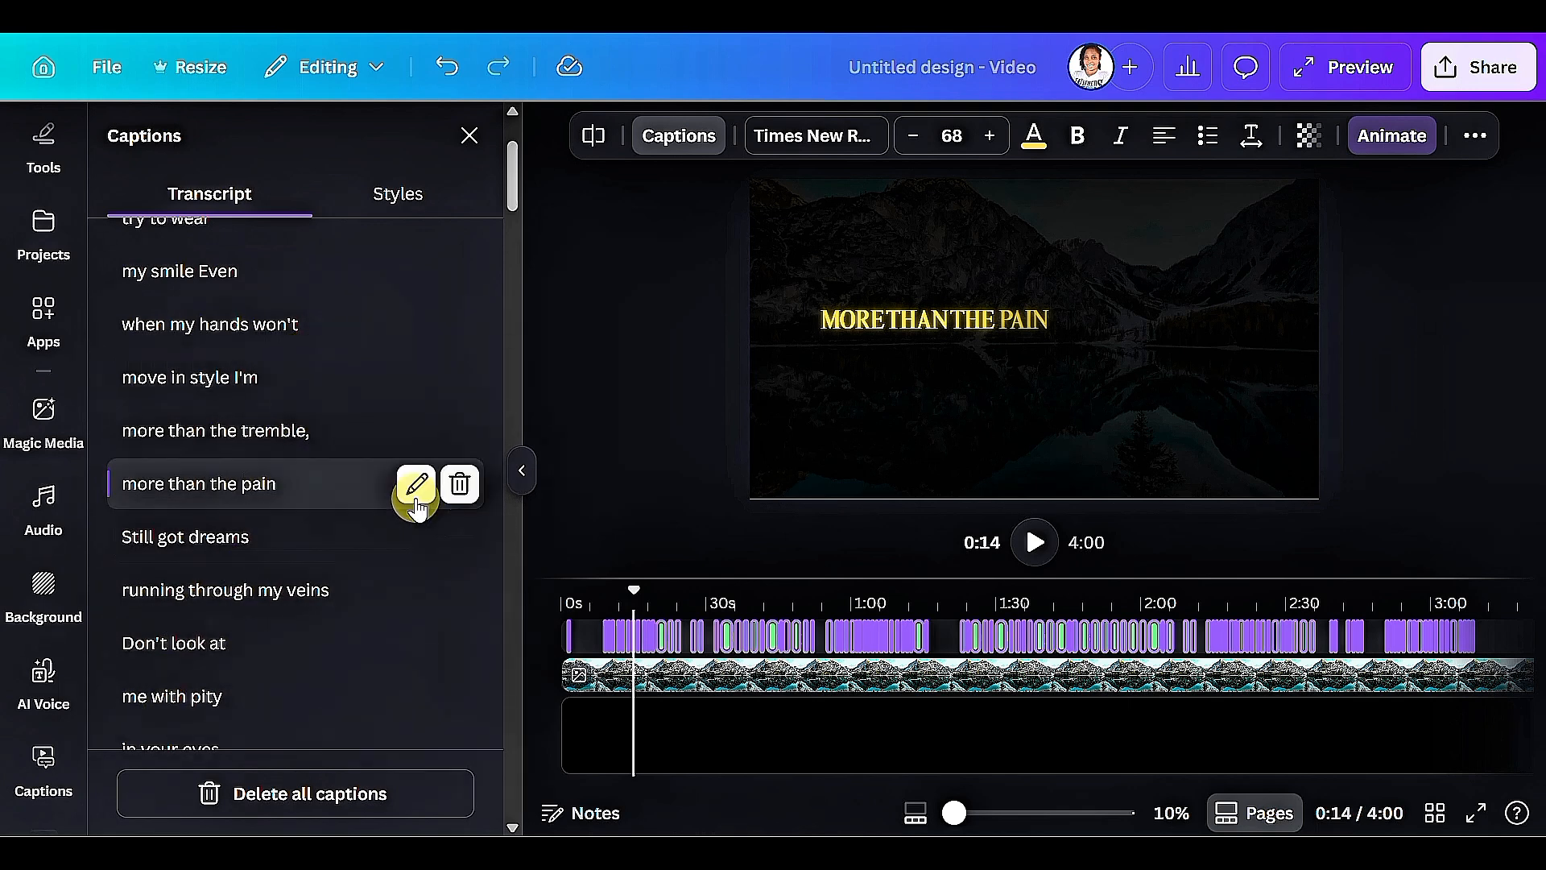
Open the transcript line "more than the pain" for editing, and move on to the "Still got dreams" line.
click(415, 488)
click(415, 486)
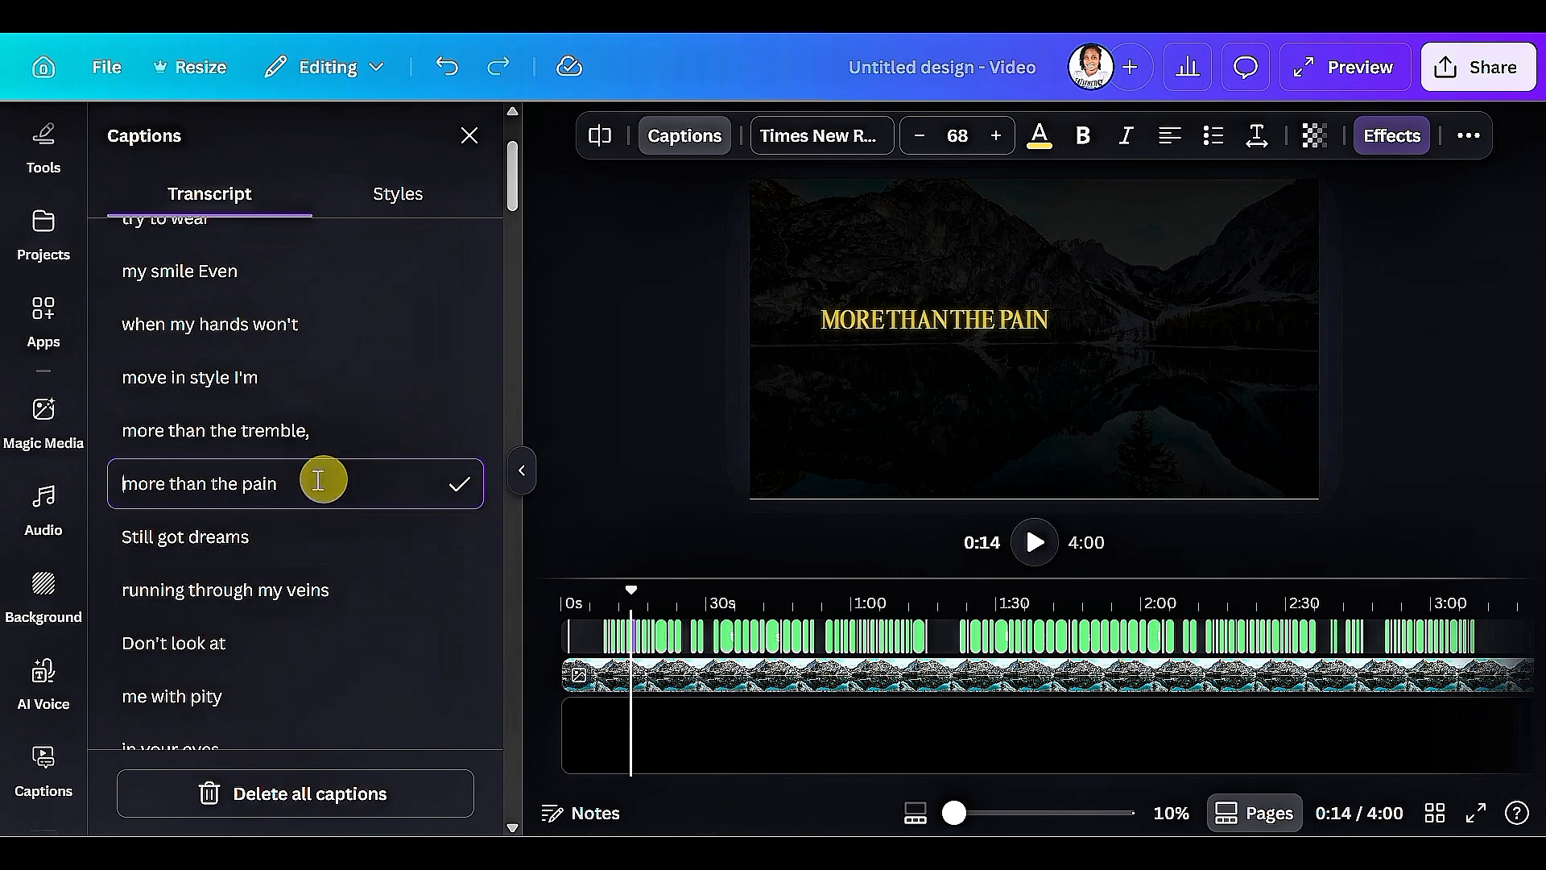
click(355, 547)
click(352, 547)
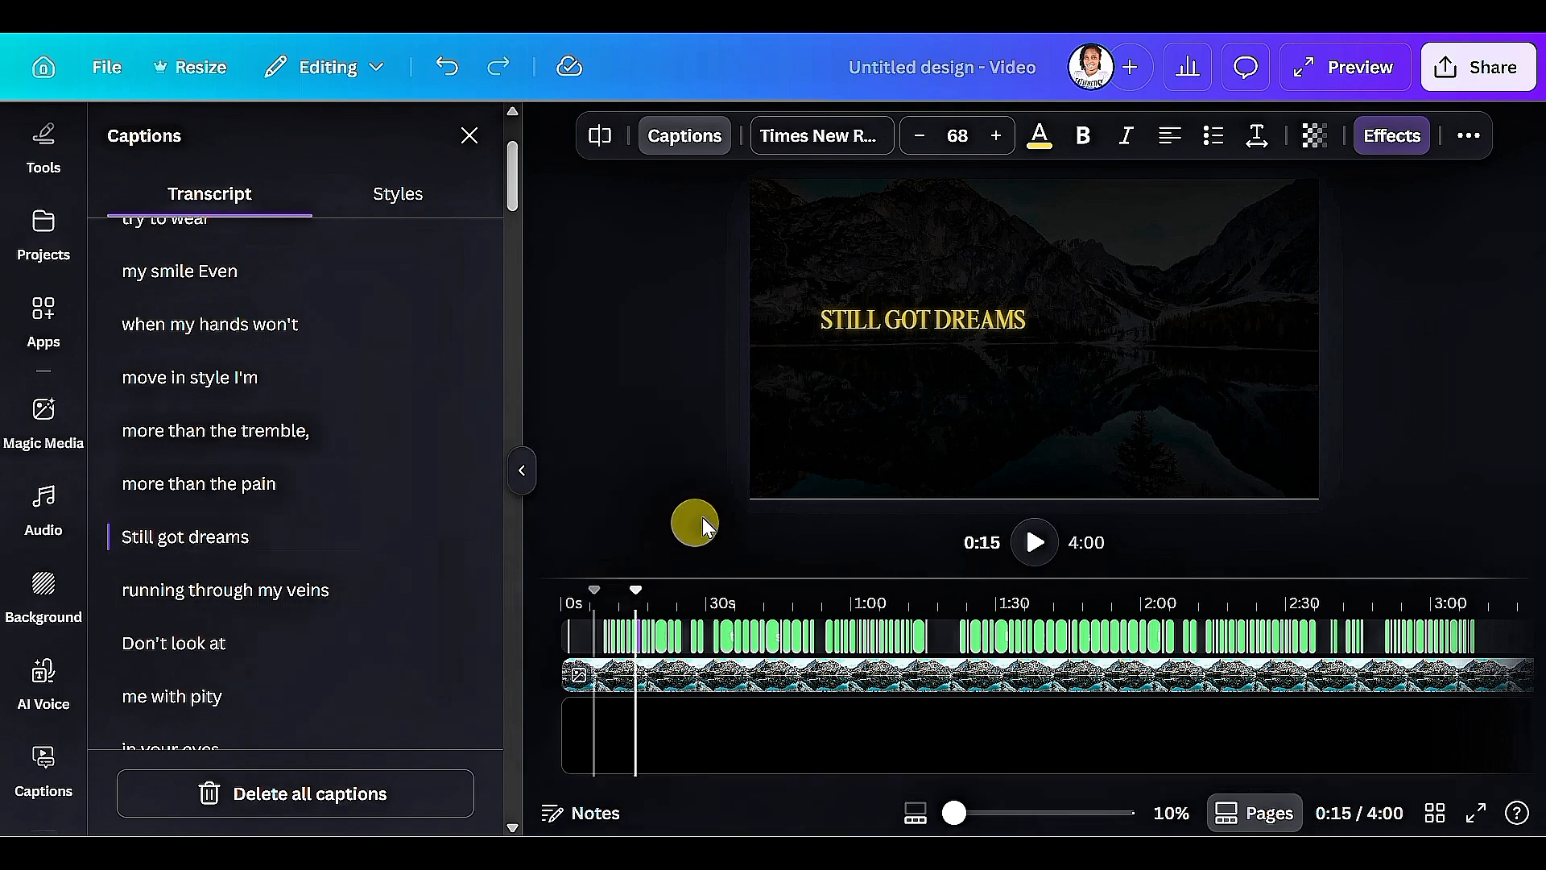
Select the "Still got dreams" caption on the canvas, close the transcript and browse the available text effects.
click(918, 321)
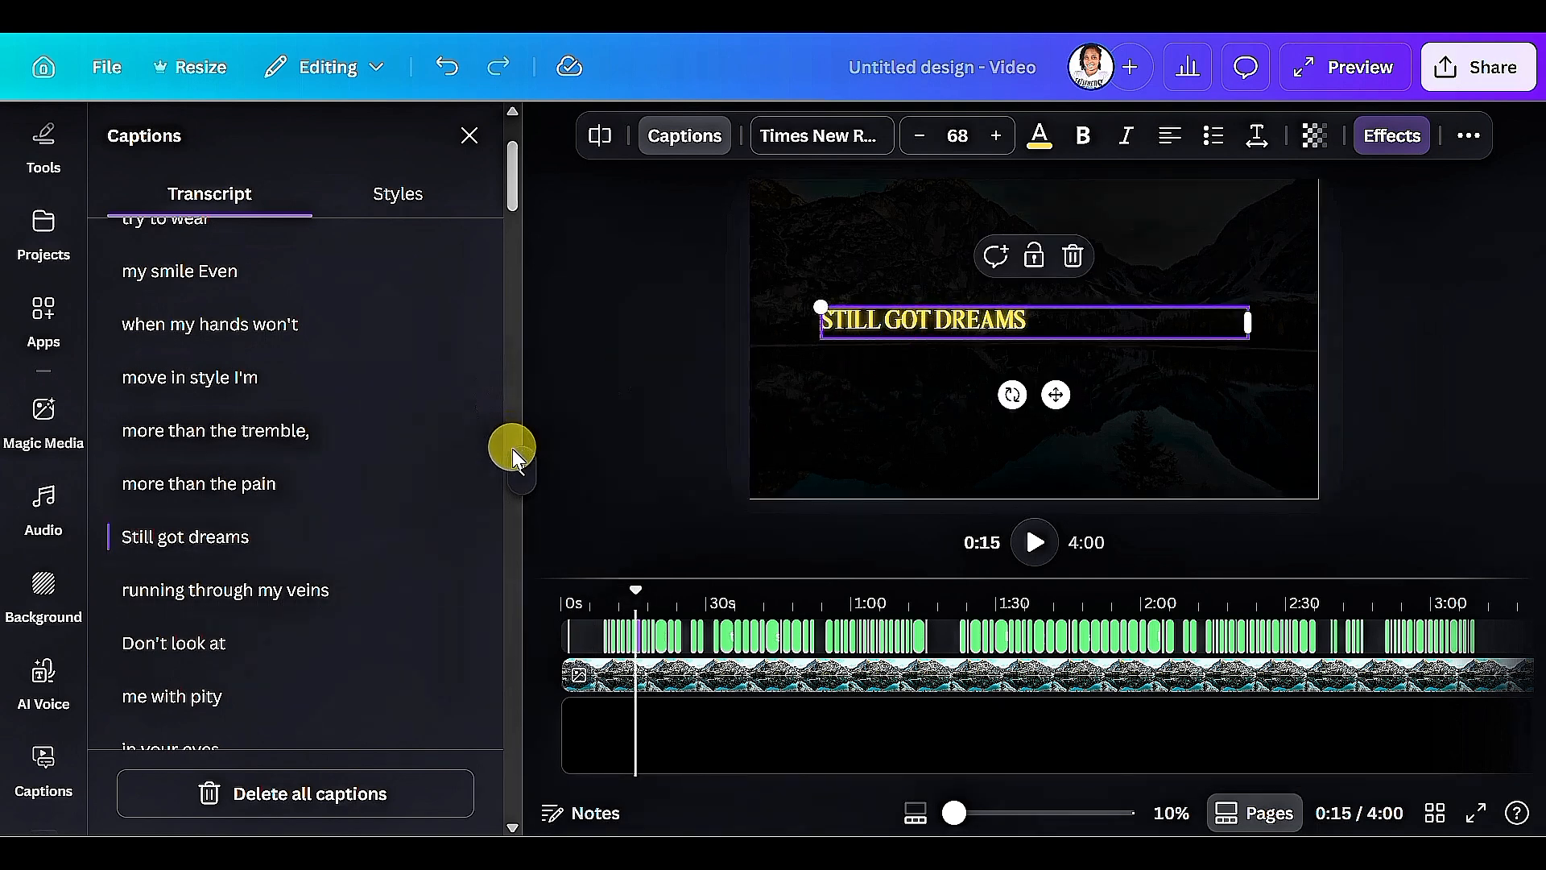
click(519, 471)
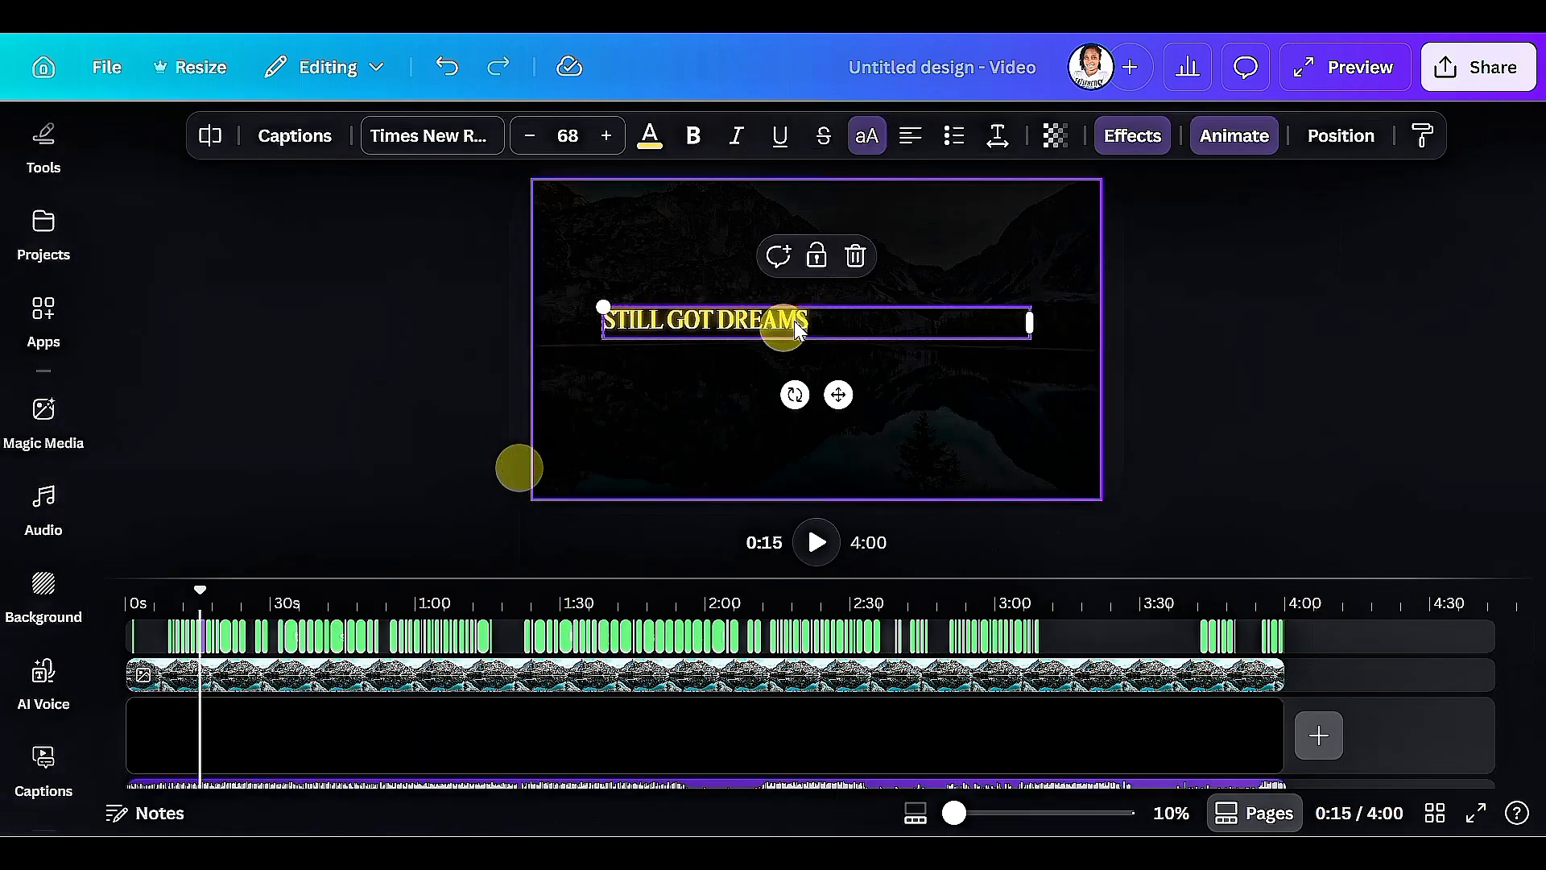
click(1132, 135)
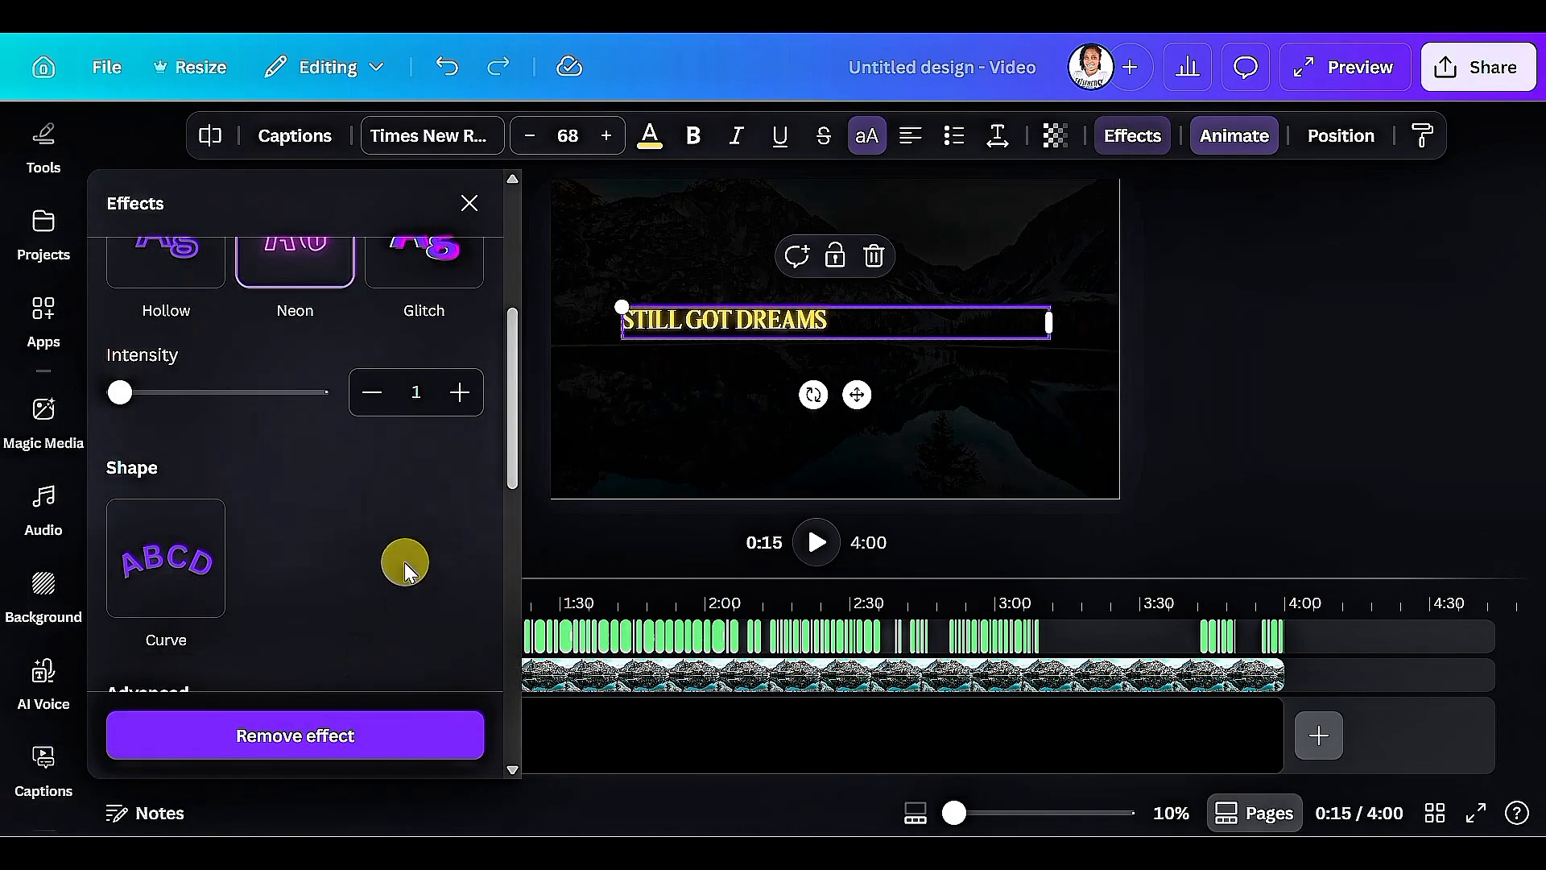
scroll(386, 571, up, 4)
scroll(369, 577, down, 11)
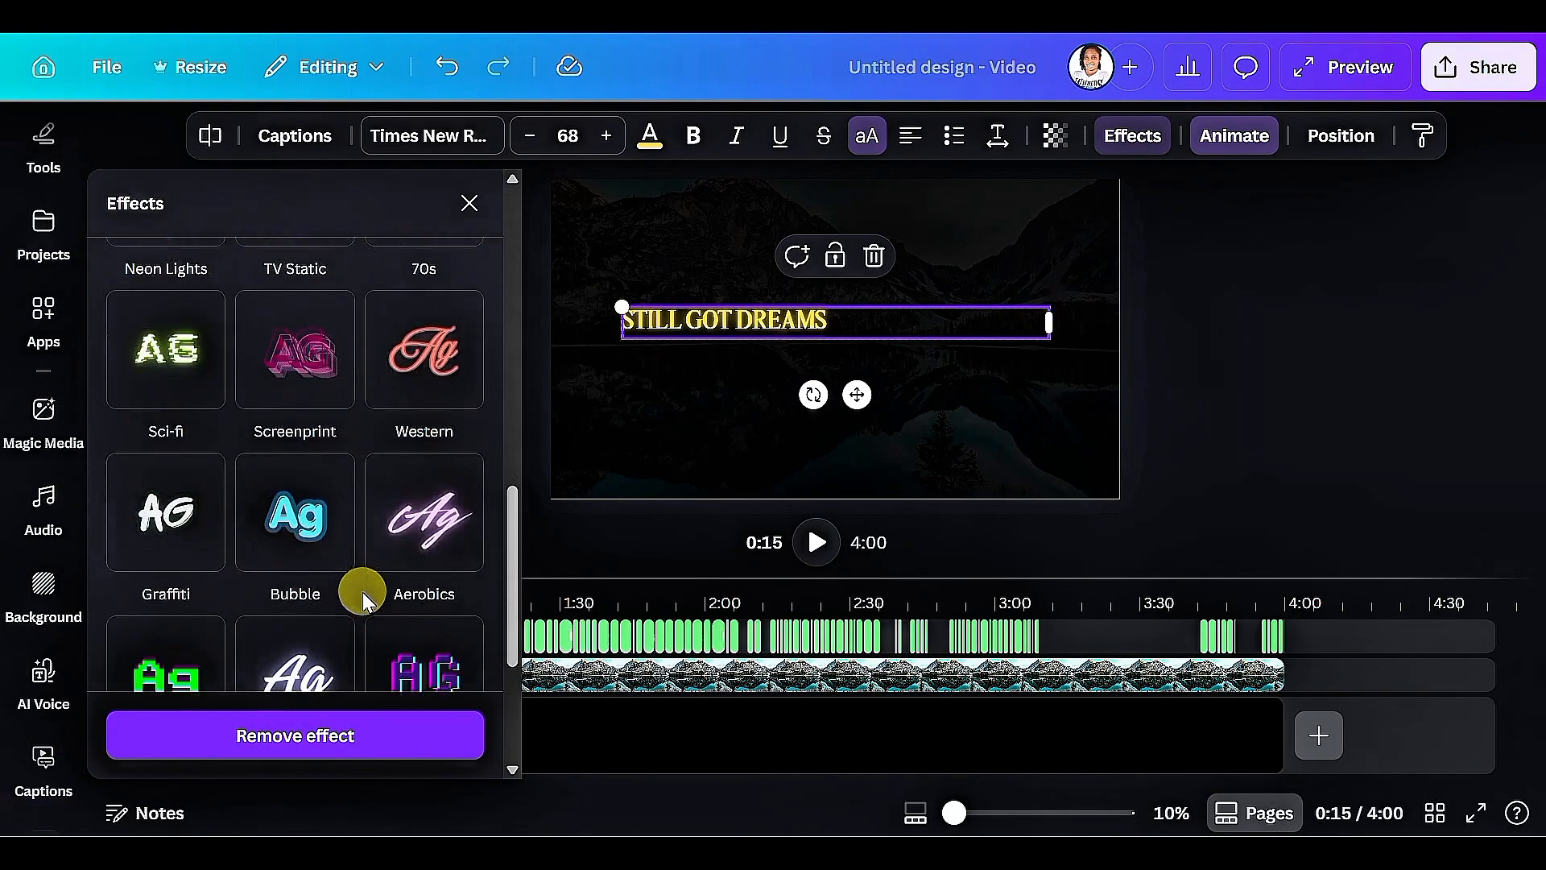
scroll(359, 588, down, 3)
scroll(355, 587, up, 7)
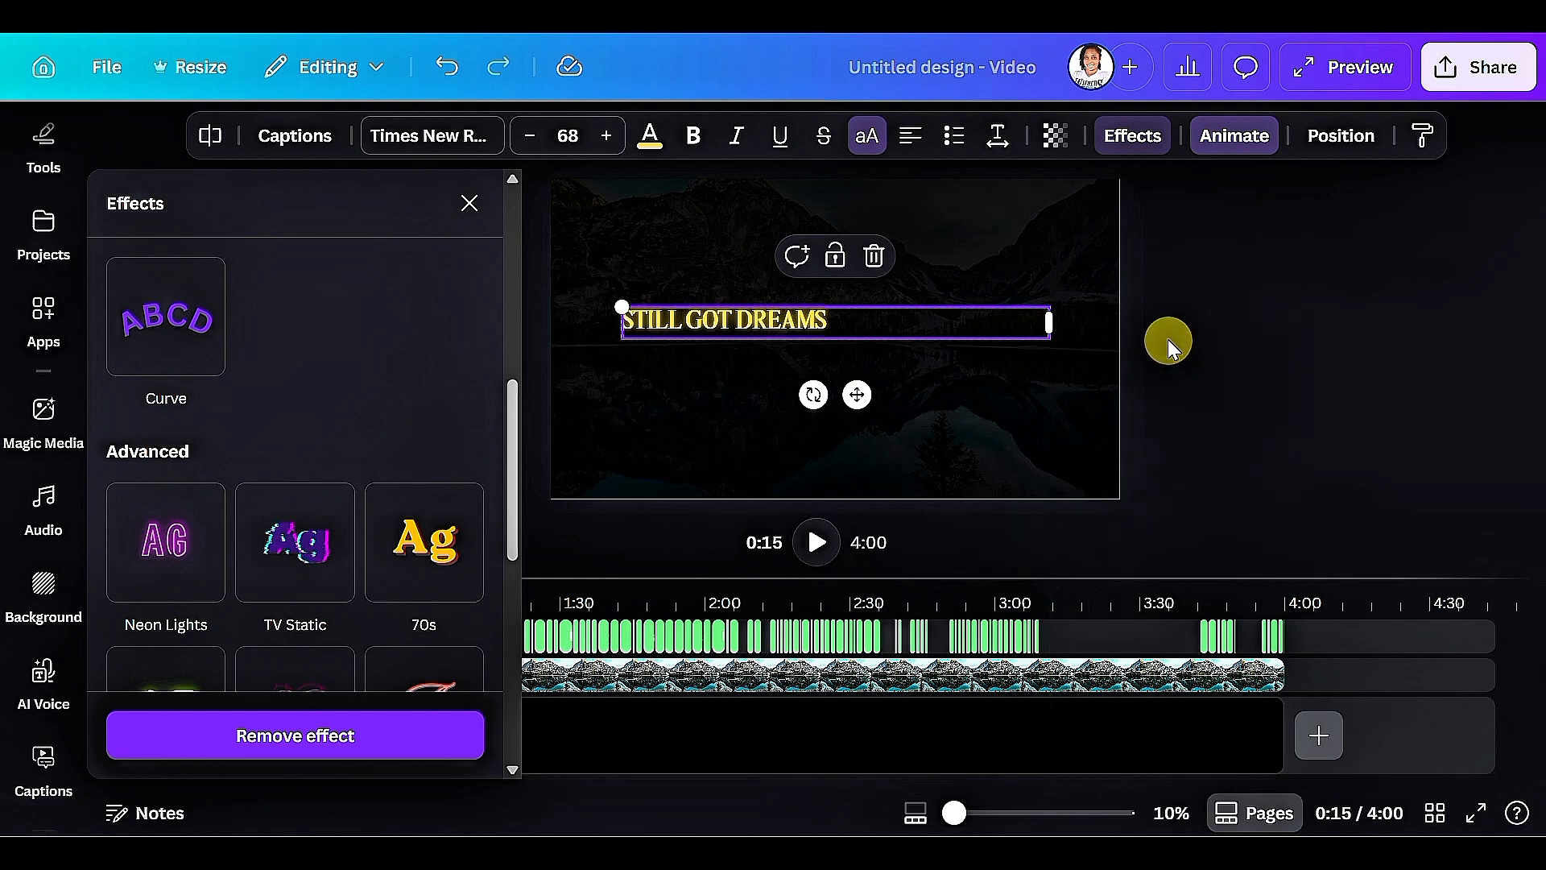
Browse the caption animations and apply the Highlight animation to the "Still got dreams" caption.
click(1229, 153)
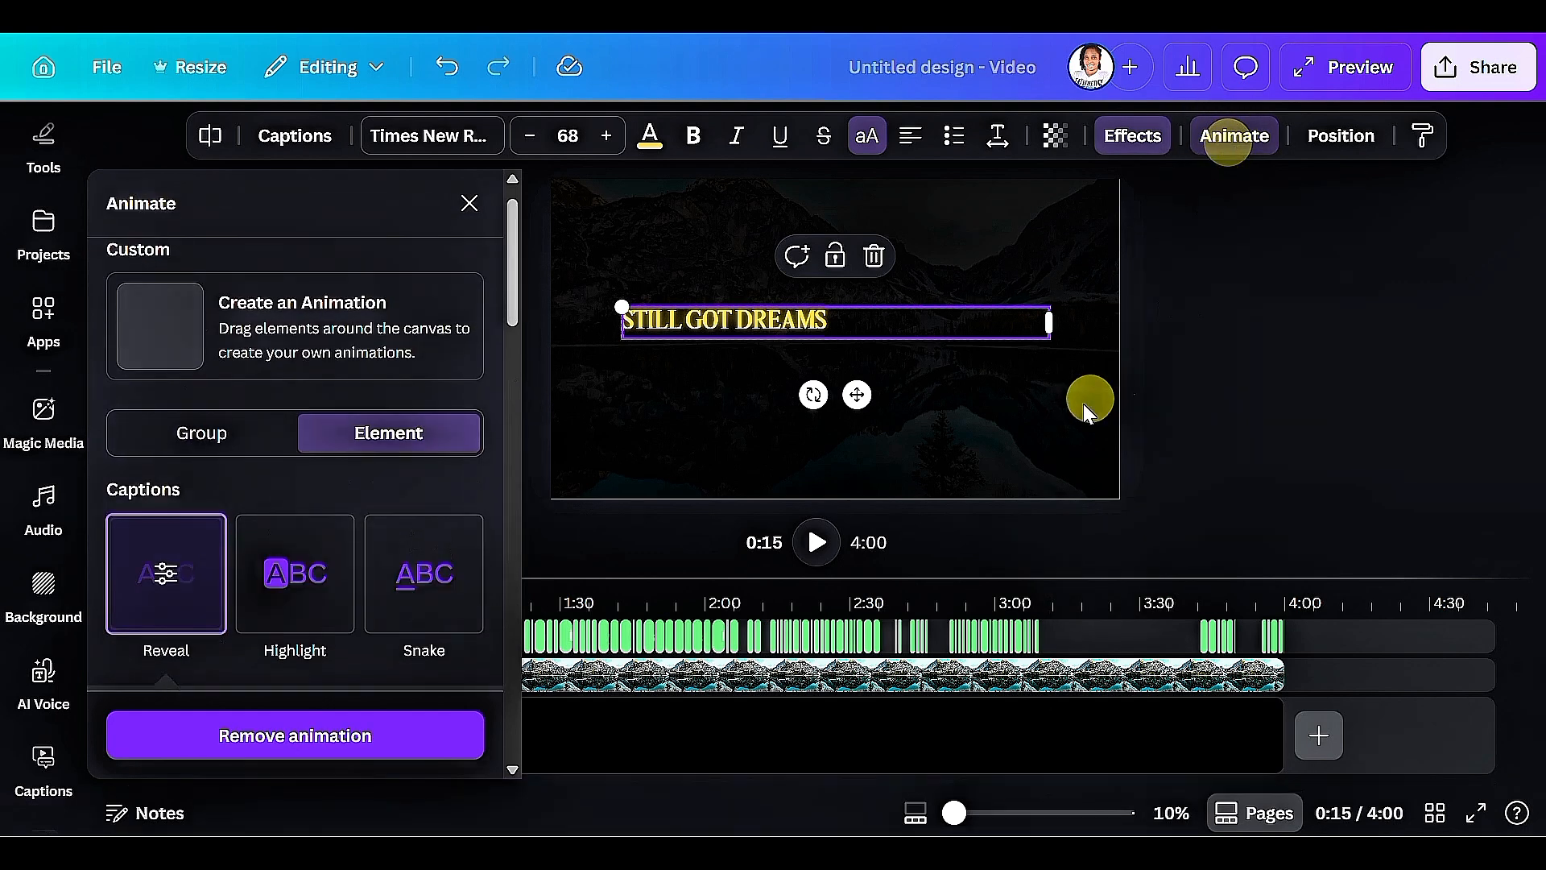
scroll(424, 558, down, 4)
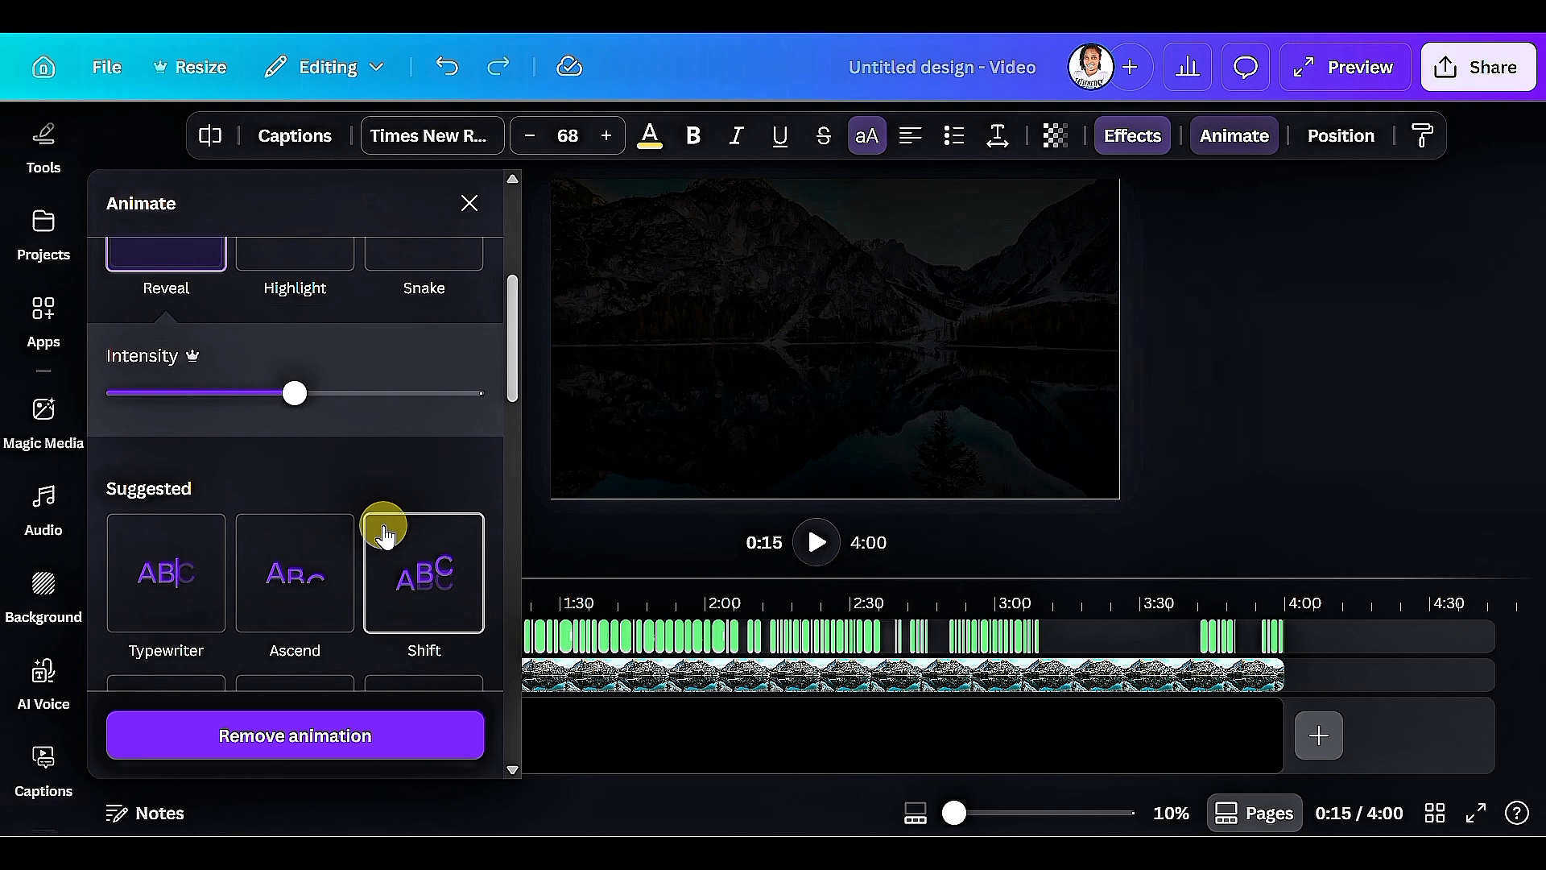
scroll(335, 624, up, 4)
scroll(282, 563, down, 1)
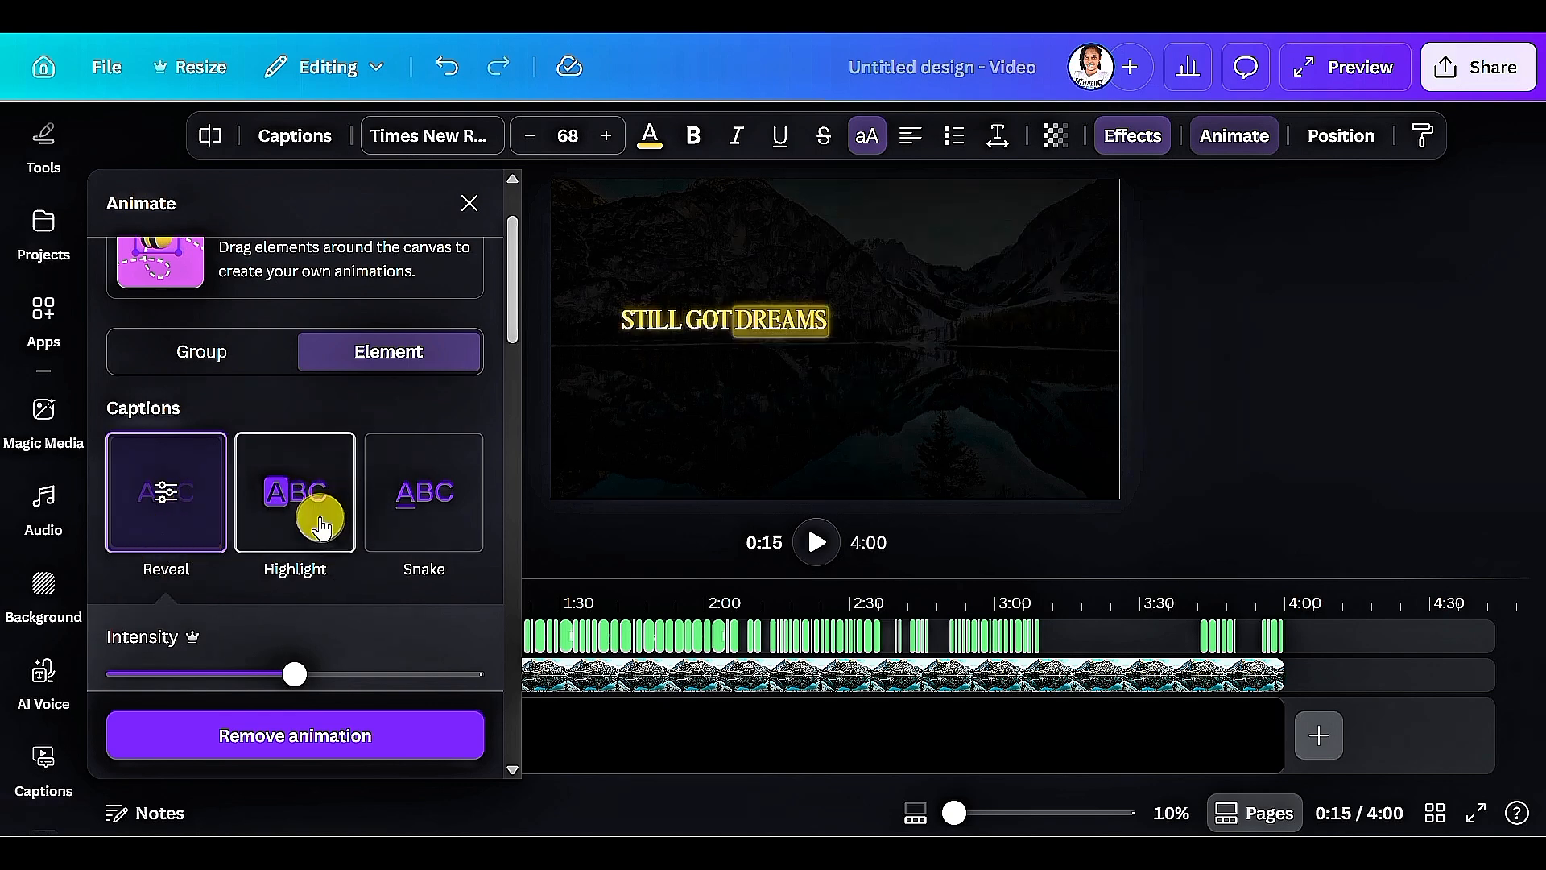
click(298, 503)
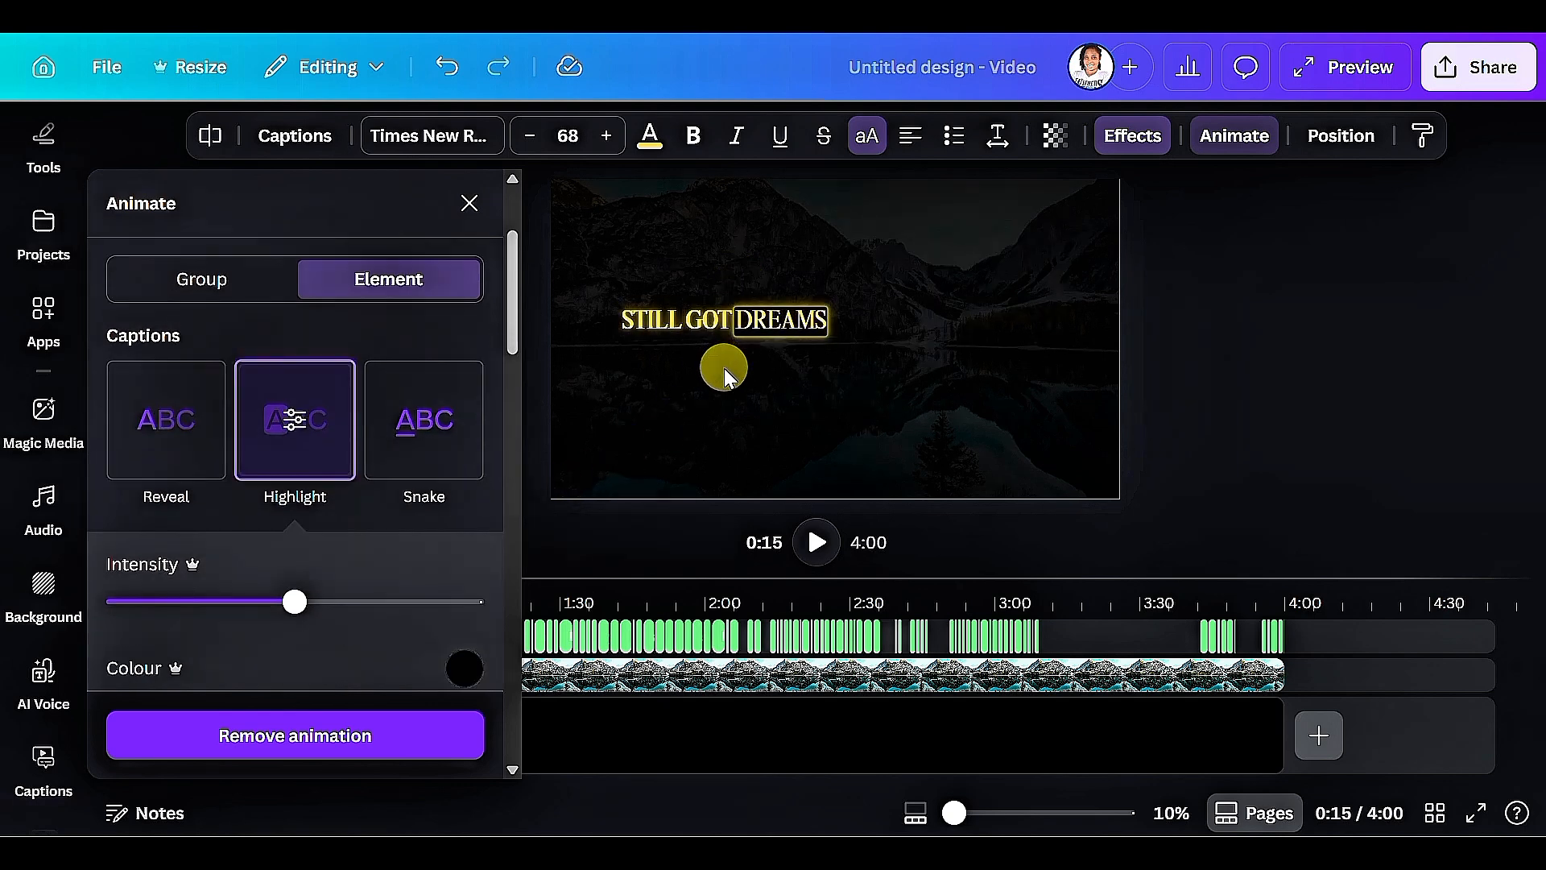